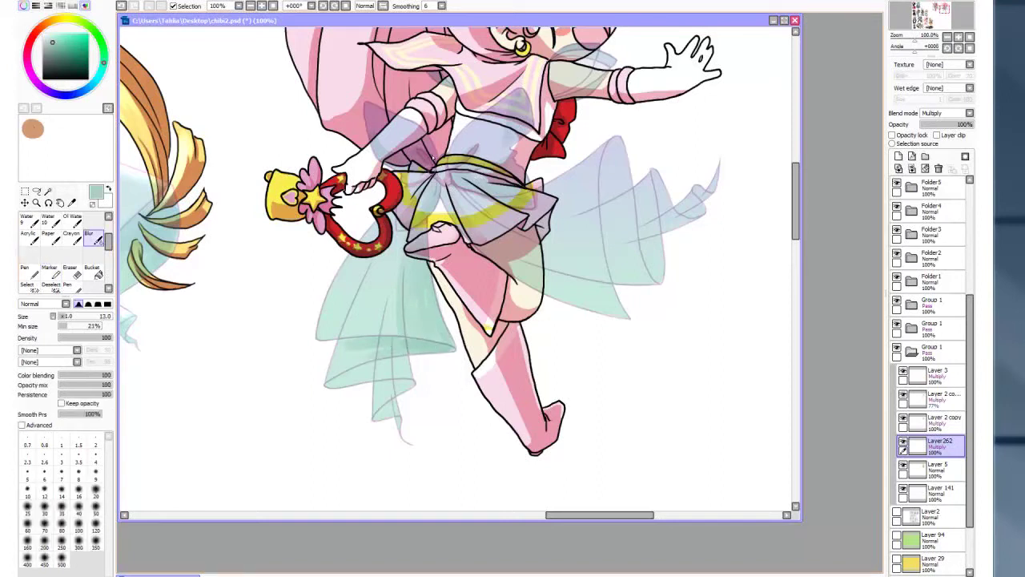
Step: Shade the folds of the green ribbon hanging below the wand with the size 23 Marker, softening the strokes with Blur
key(b)
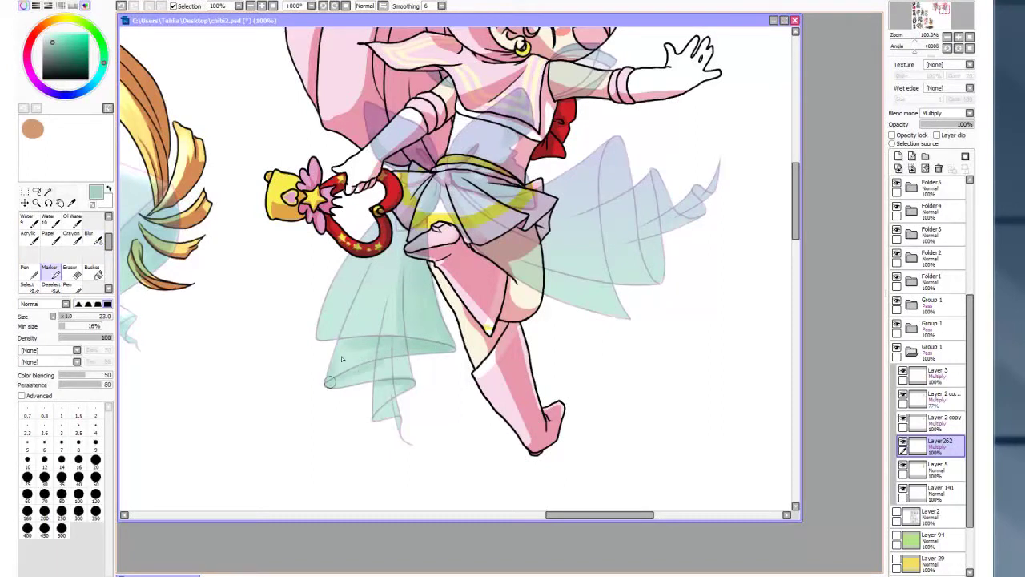
key(b)
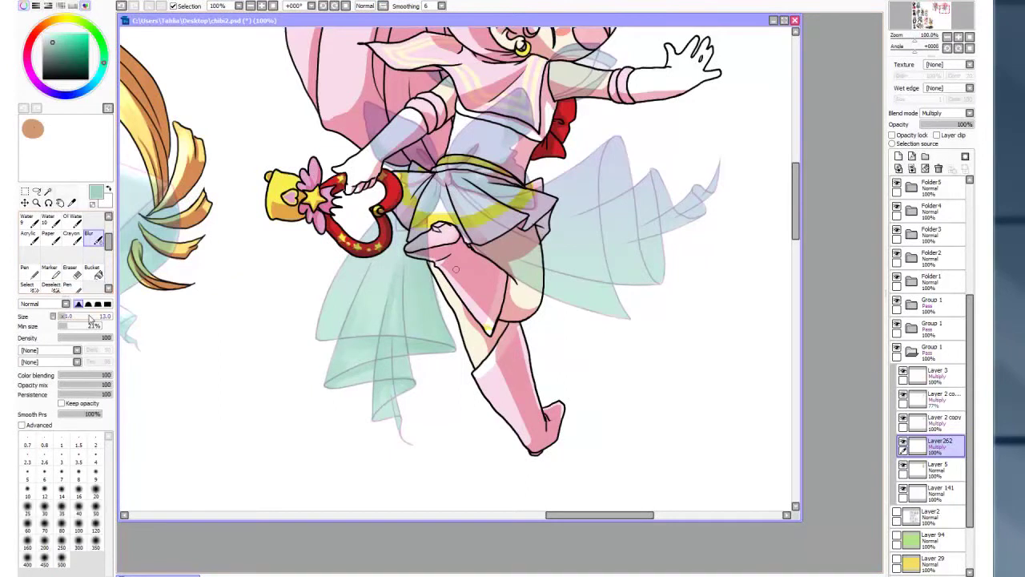
key(b)
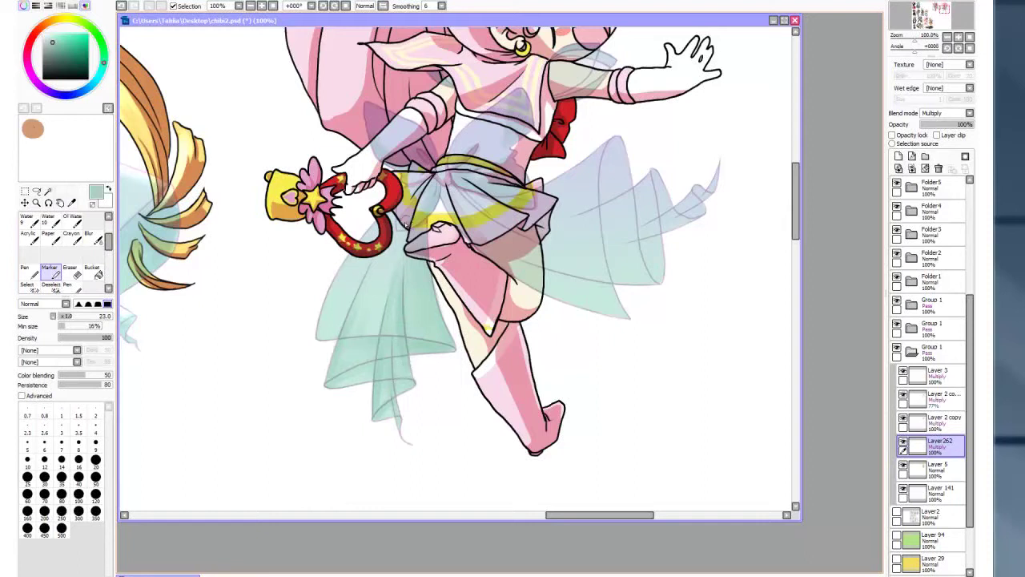
Step: Shade the folds of the ribbon flowing behind the legs in green, blend with Blur at size 55, and tidy with the Eraser
drag(552, 370, 468, 139)
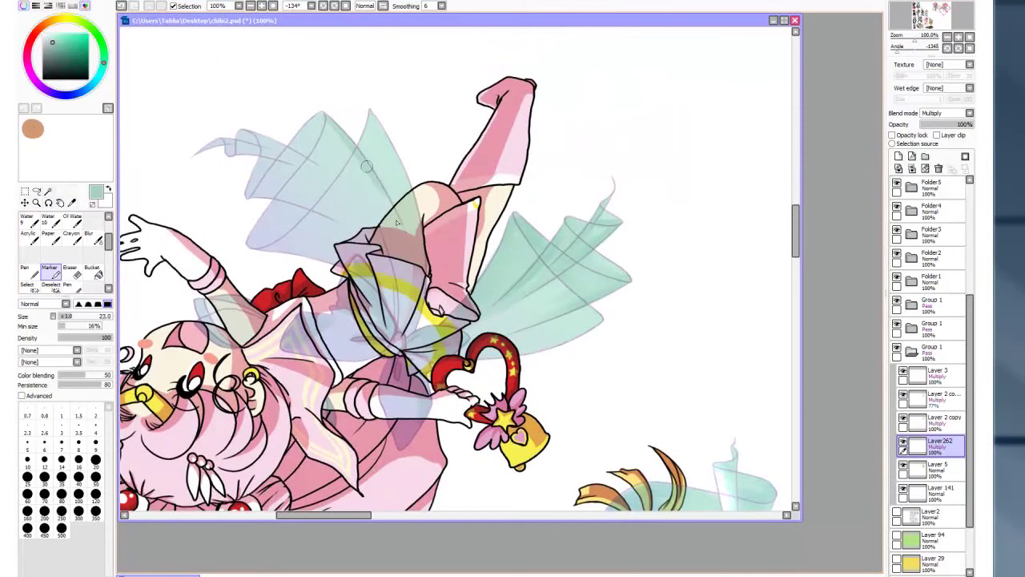
drag(304, 207, 389, 119)
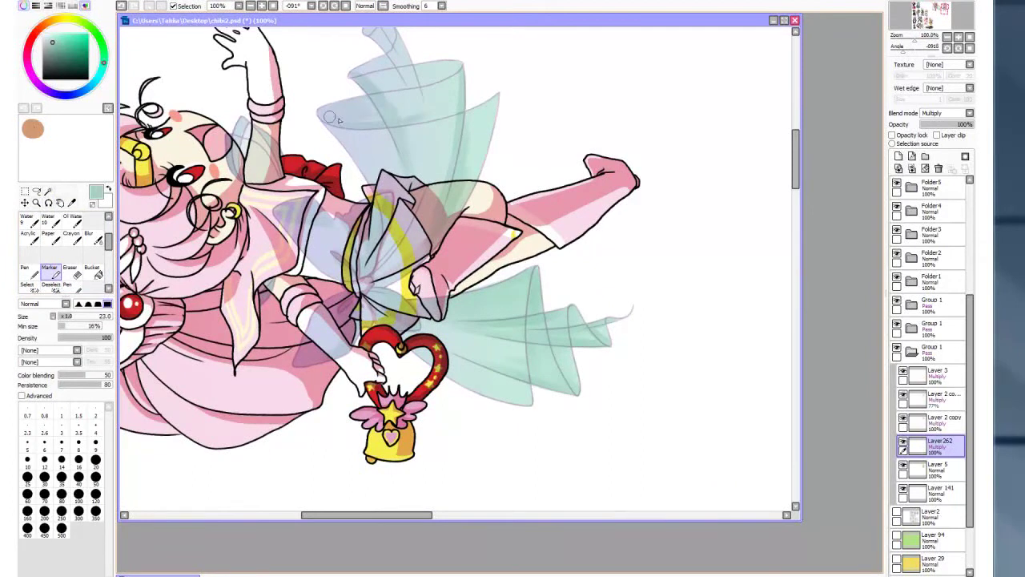
click(93, 237)
click(53, 273)
scroll(386, 160, up, 3)
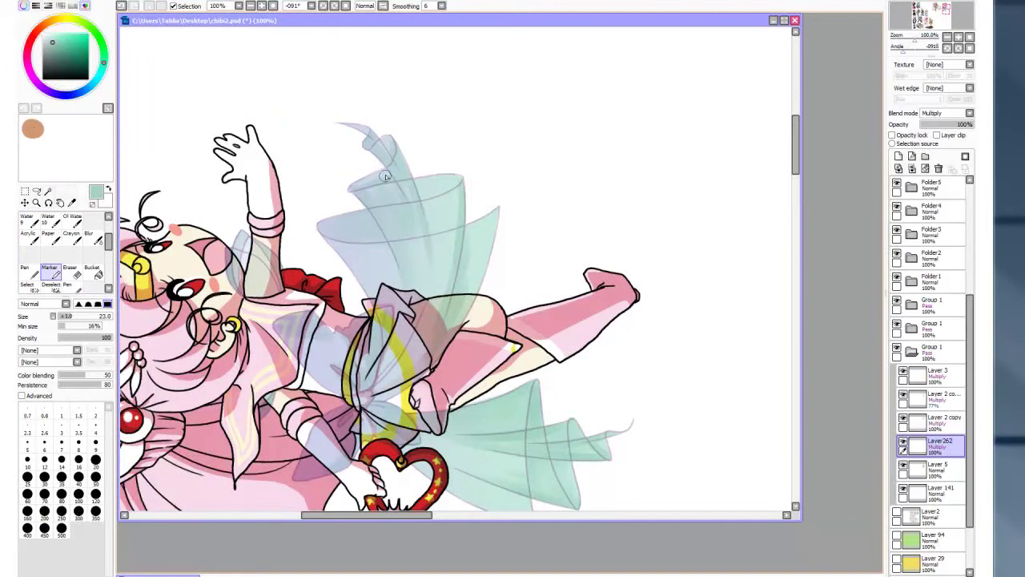
key(b)
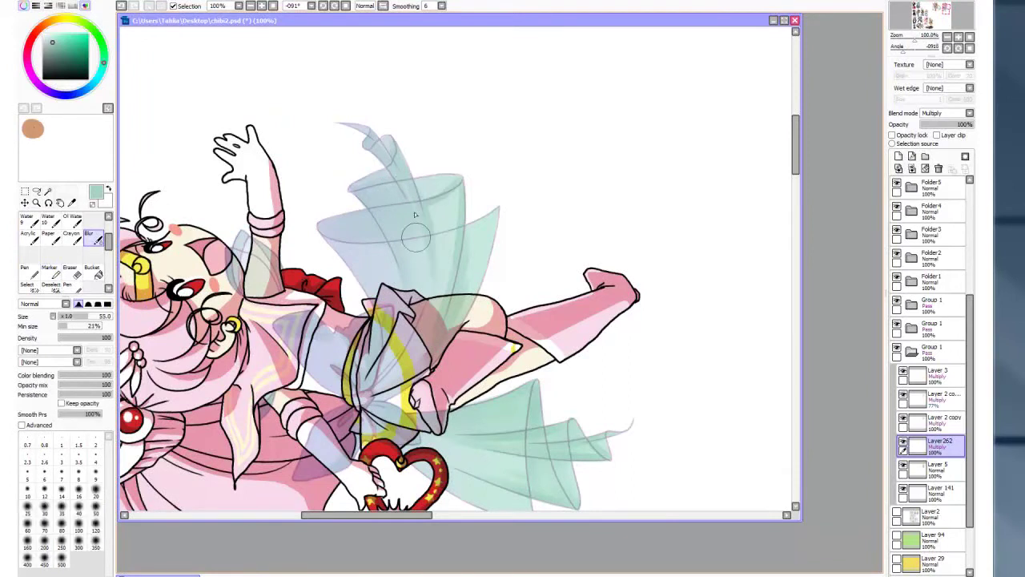
key(m)
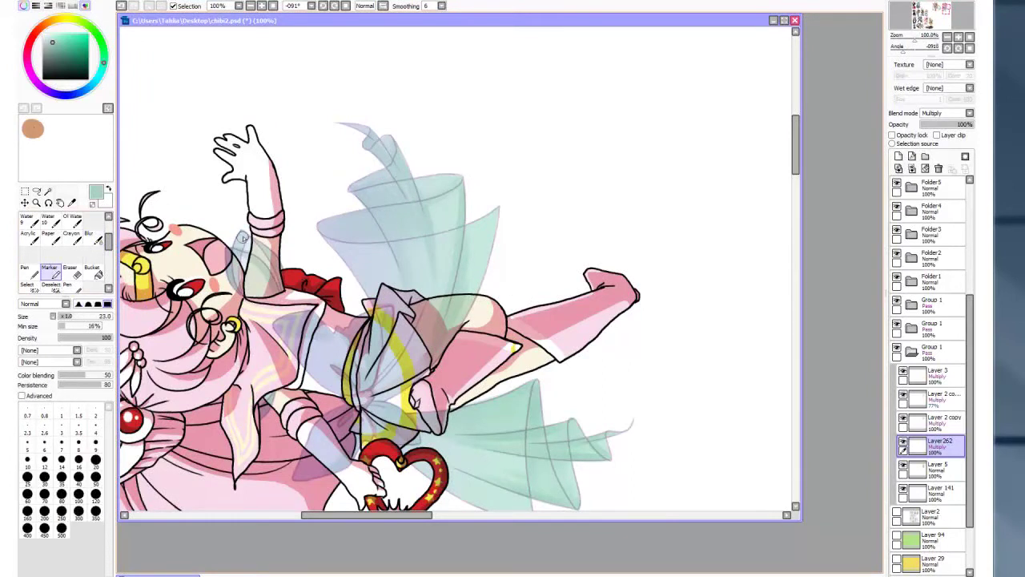
key(e)
scroll(255, 293, down, 3)
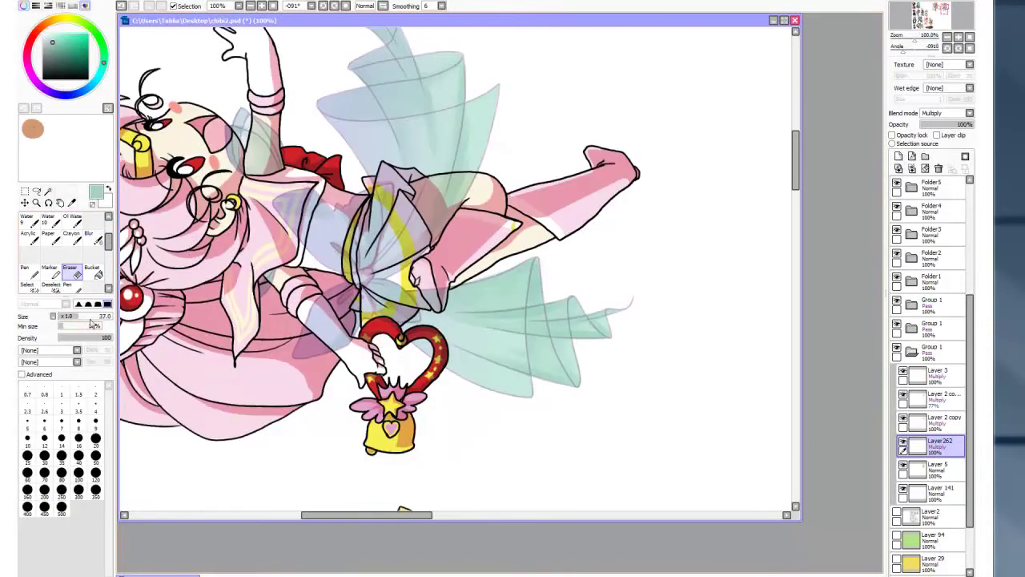
Step: Pick a lavender-blue from the canvas and add a new Multiply layer above Layer262 for the Marker
drag(314, 428, 232, 240)
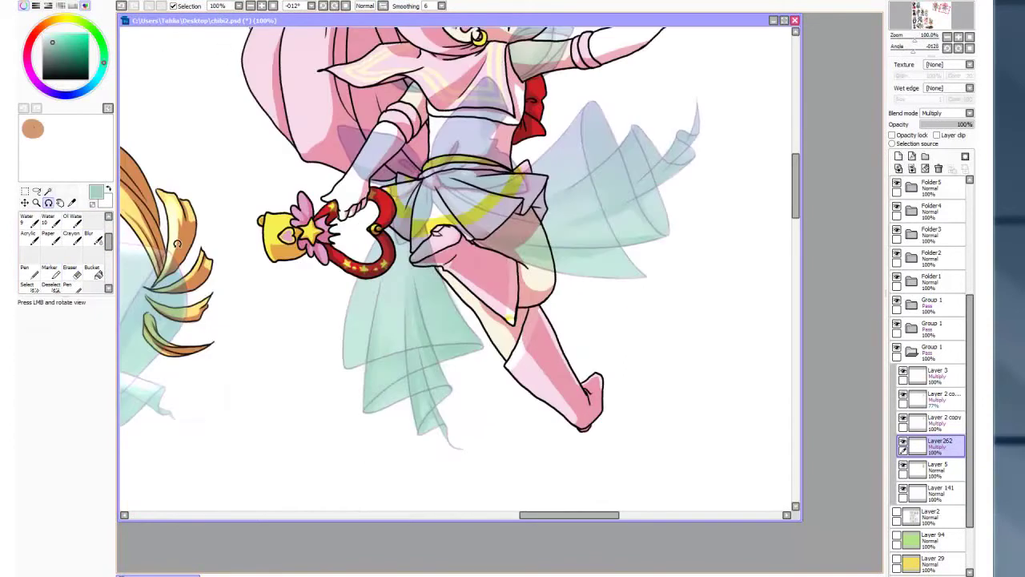
alt+click(252, 233)
key(ctrl+shift+n)
key(m)
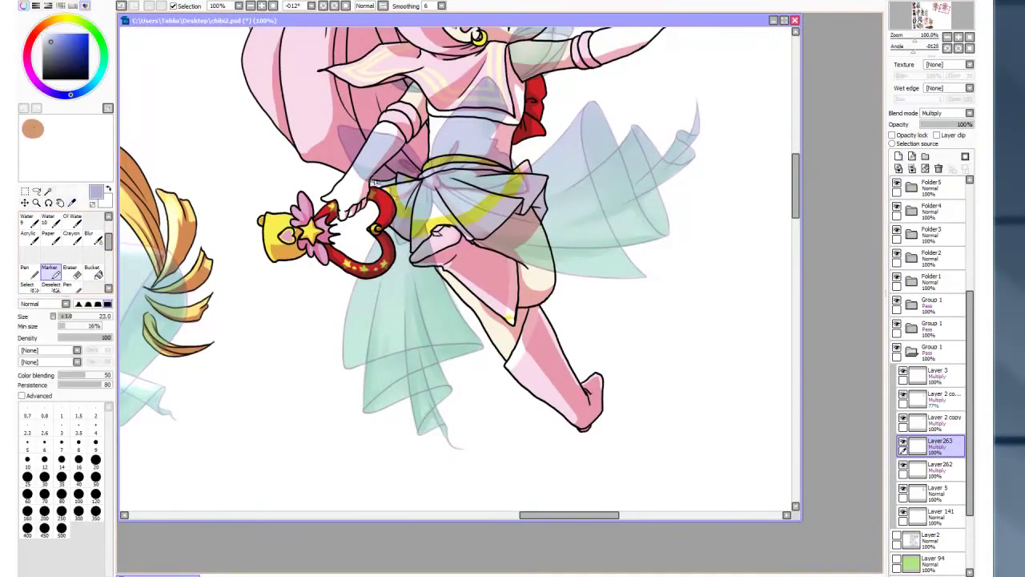
Step: Shade the waist bow and the folds of both translucent ribbons in lavender-blue, blending the strokes with Blur
drag(448, 172, 518, 191)
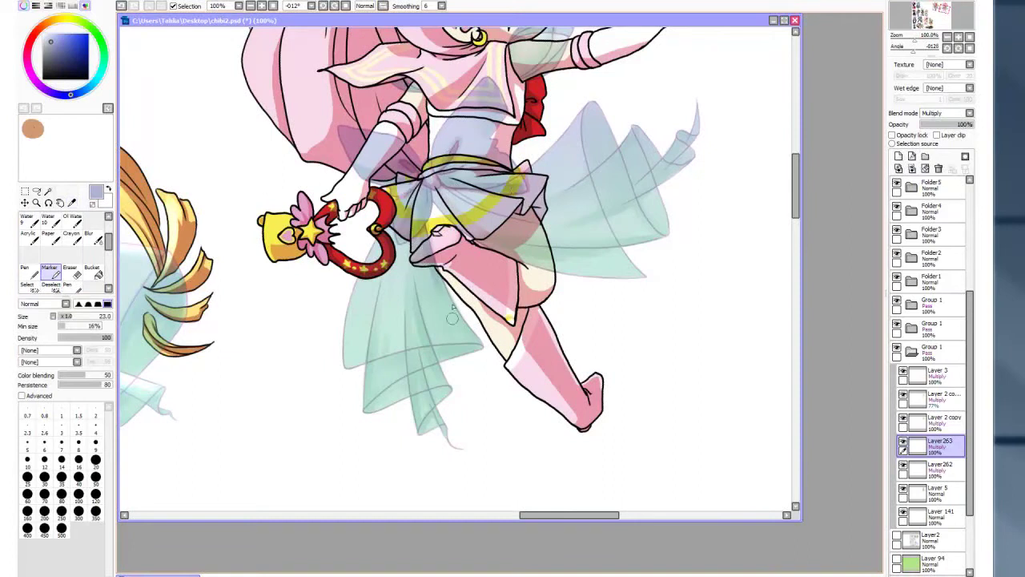
drag(434, 410, 423, 353)
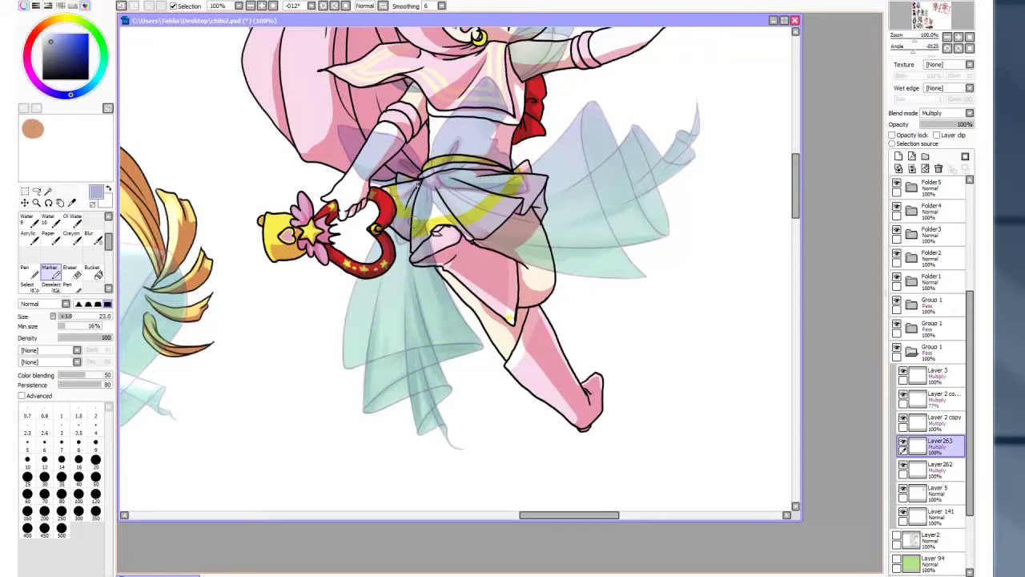
key(b)
click(49, 270)
drag(384, 320, 495, 134)
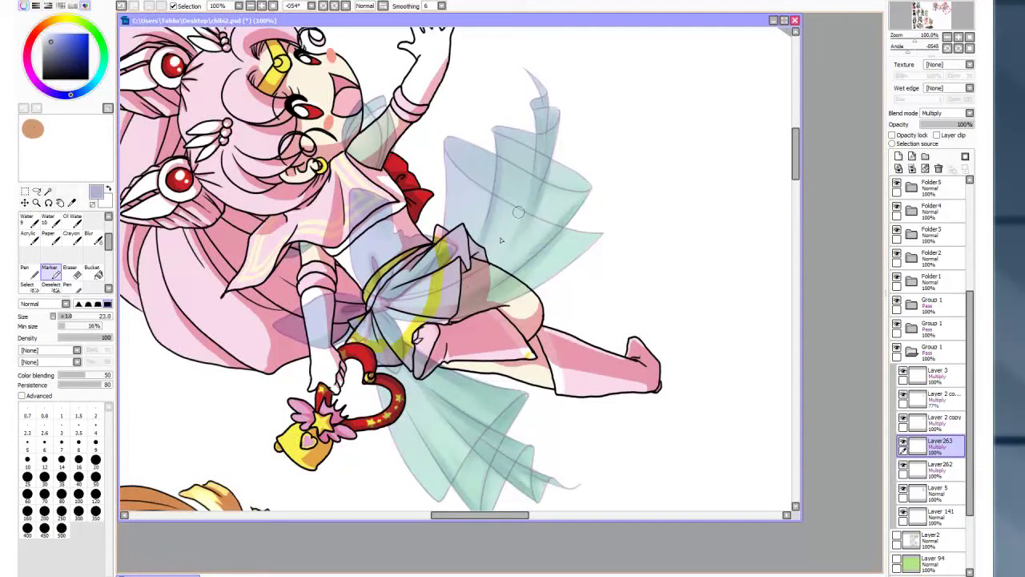
key(b)
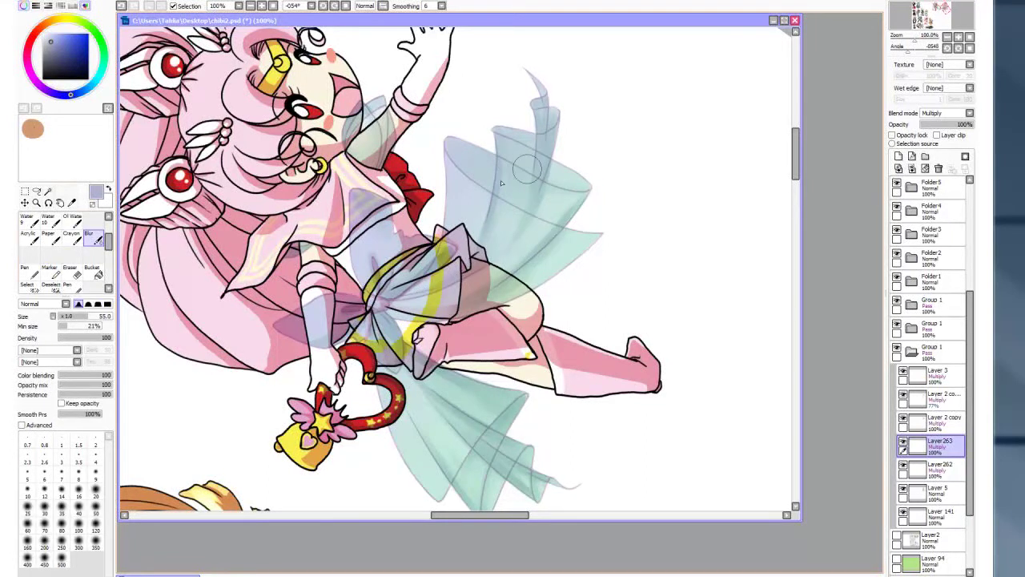
Step: Add a new layer above Layer263 and set its blend mode to Addition for highlights
key(Home)
scroll(580, 412, down, 4)
click(899, 157)
click(945, 113)
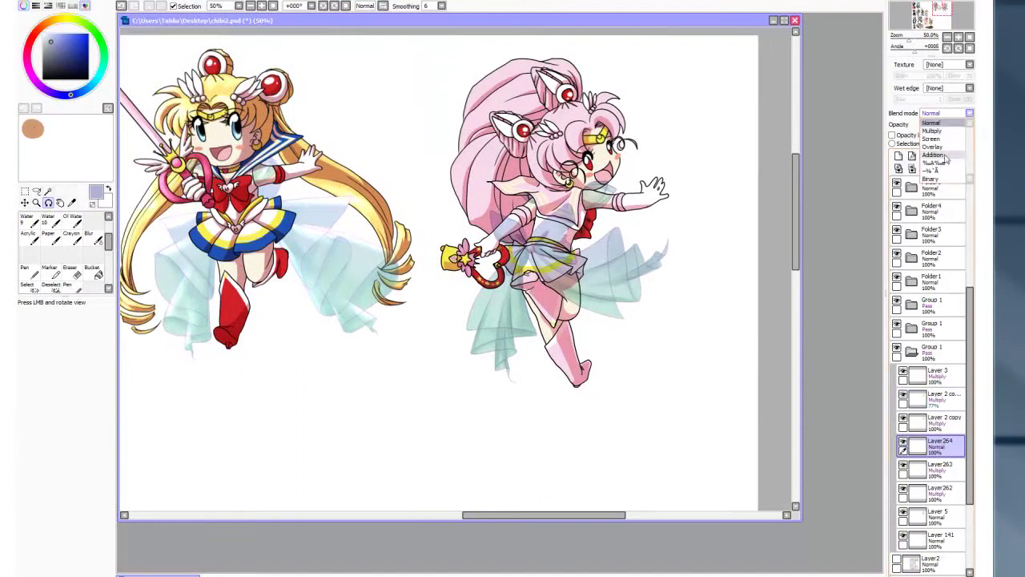
click(933, 154)
key(m)
Step: Paint white Marker highlights on the waist bow loops and the skirt folds, tidying them with the Eraser
scroll(457, 198, up, 4)
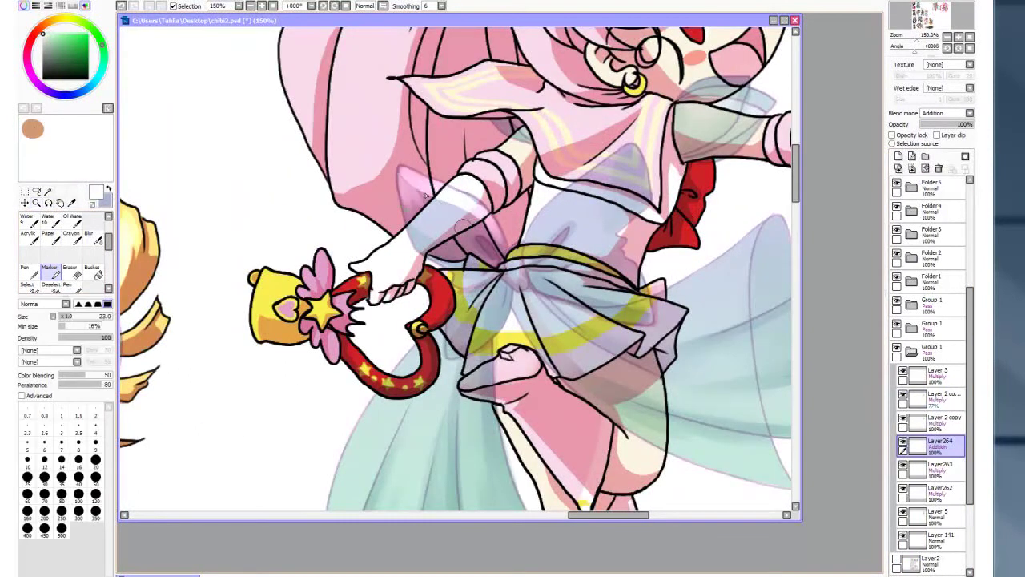
drag(459, 277, 457, 310)
mouse_move(478, 240)
mouse_down()
mouse_move(536, 250)
mouse_move(563, 212)
mouse_move(630, 170)
mouse_move(550, 227)
mouse_move(537, 275)
mouse_move(597, 253)
mouse_move(406, 185)
mouse_move(461, 221)
mouse_move(439, 213)
mouse_move(457, 213)
mouse_move(433, 234)
mouse_move(442, 237)
mouse_move(425, 318)
mouse_move(421, 232)
mouse_move(490, 216)
mouse_move(501, 298)
mouse_up()
key(e)
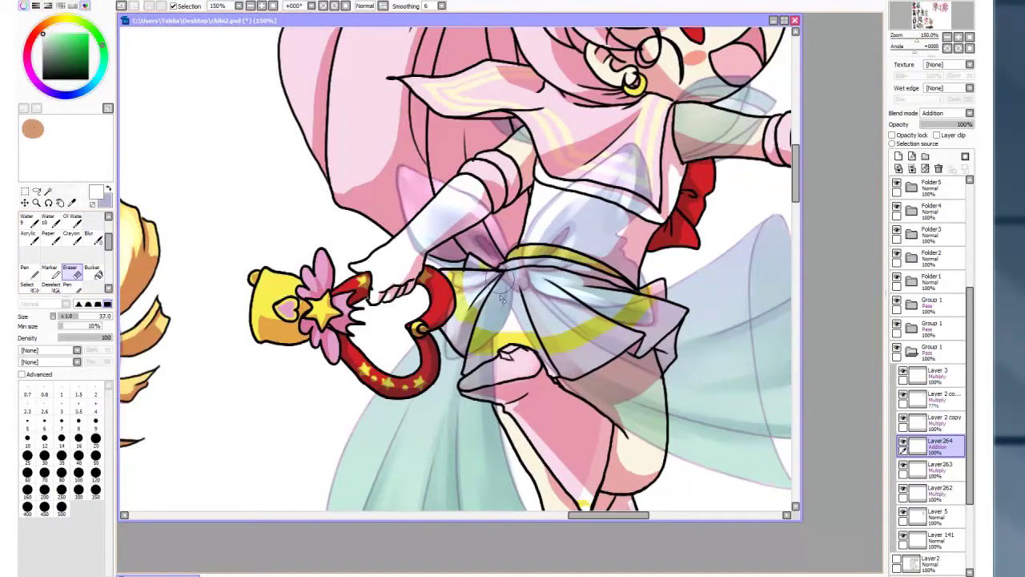
key(b)
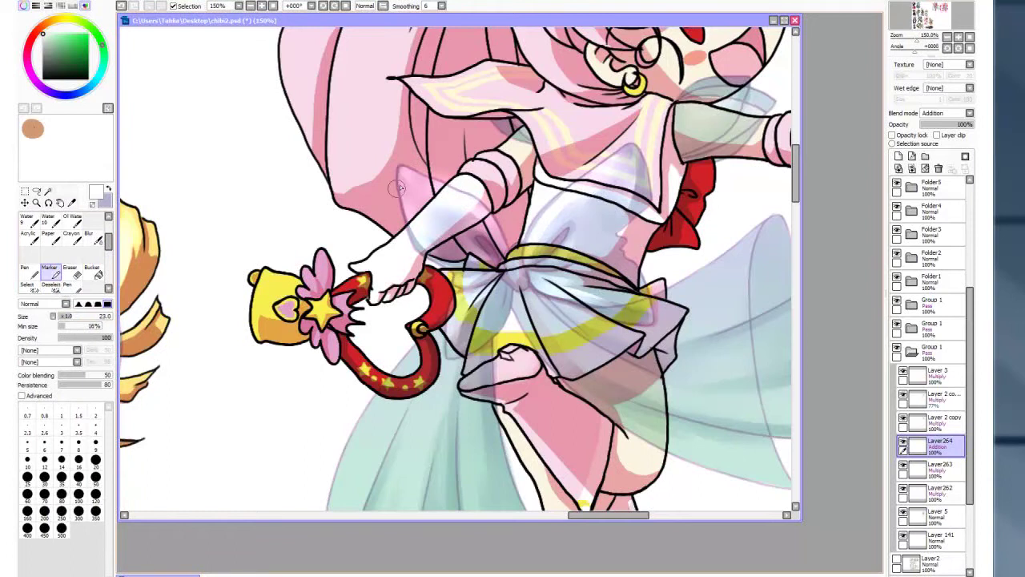
drag(481, 289, 514, 274)
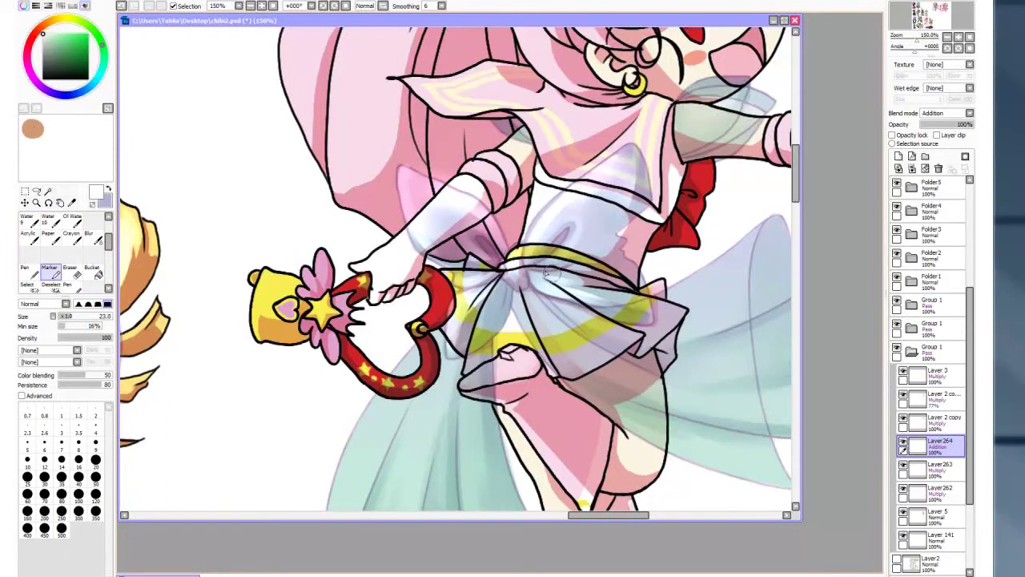
Step: Paint white highlights along the folds of the ribbon hanging below the wand and blend them with Blur
scroll(604, 271, down, 5)
drag(425, 160, 352, 328)
drag(521, 248, 525, 364)
mouse_move(436, 329)
mouse_down()
mouse_move(425, 453)
mouse_move(449, 241)
mouse_move(400, 211)
mouse_up()
click(94, 237)
key(m)
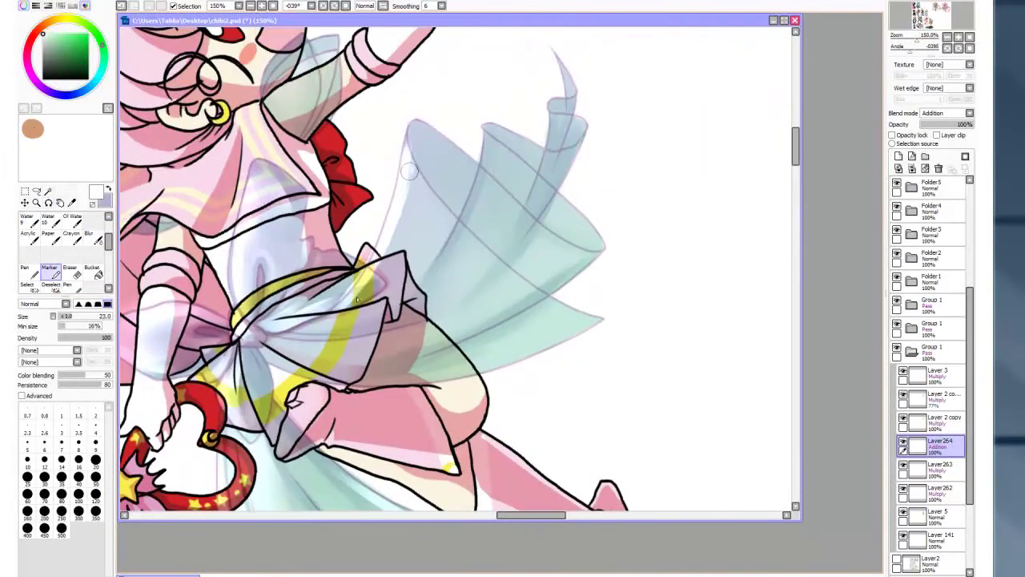
Step: Paint white highlights along the folds and curled end of the ribbon flowing behind the legs, softening them with Blur
drag(489, 130, 480, 232)
drag(558, 139, 575, 80)
drag(572, 269, 529, 312)
mouse_move(475, 358)
mouse_down()
mouse_move(315, 181)
mouse_move(359, 300)
mouse_move(412, 301)
mouse_up()
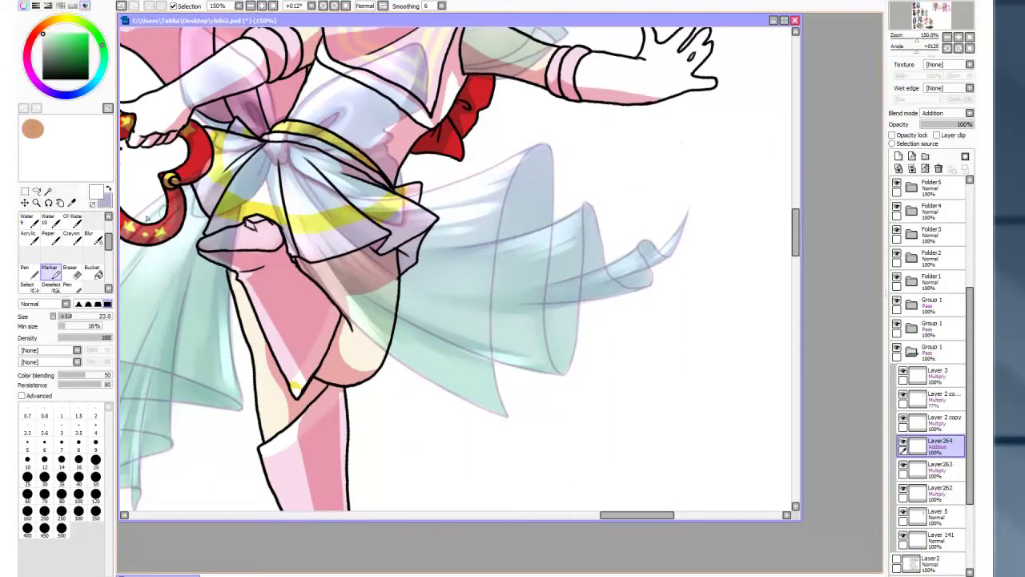
key(b)
Step: Add white highlights to the bow parts around the collar and shoulder, blending them with Blur
scroll(561, 157, down, 3)
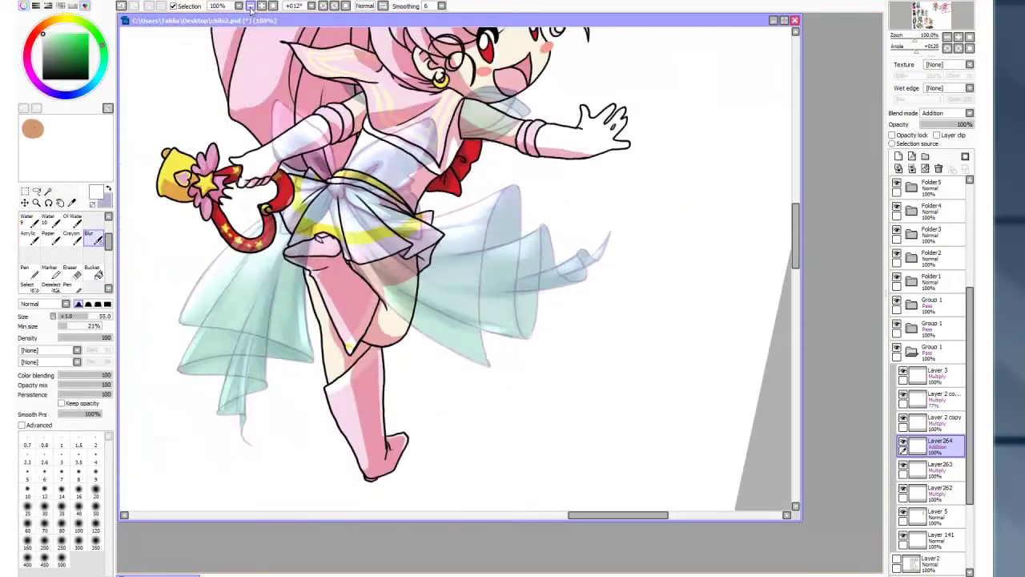
scroll(492, 194, up, 3)
key(m)
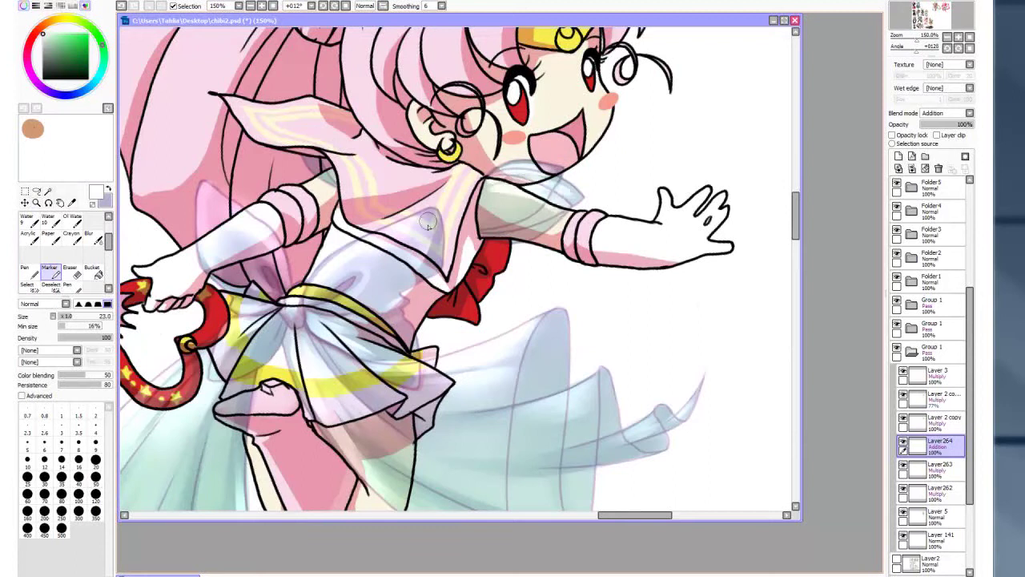
click(88, 238)
Step: Select the top cuff of the raised boot and erase the ribbon shading inside it on the Multiply layer
scroll(515, 447, down, 1)
scroll(515, 447, down, 2)
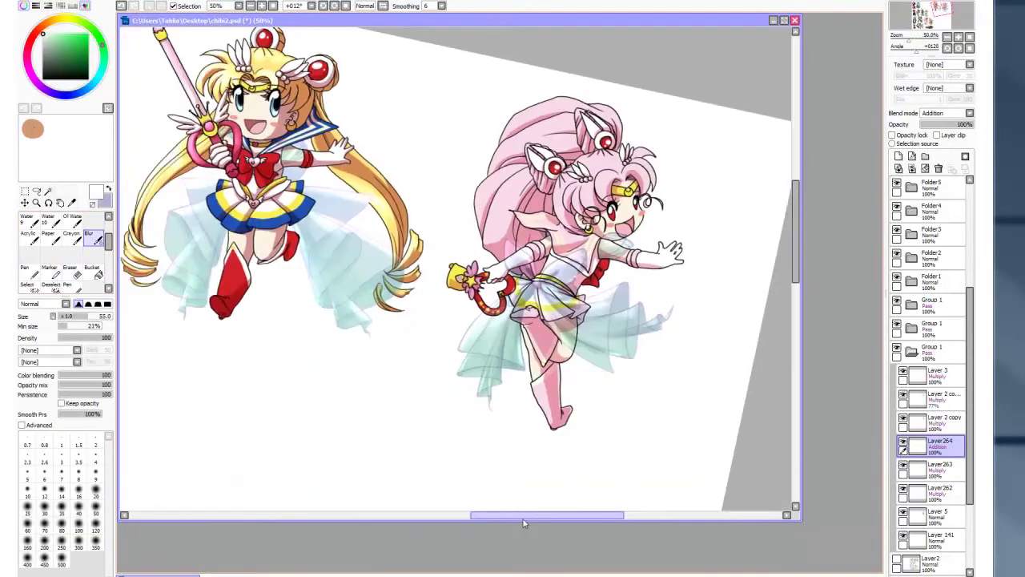
key(ctrl+space)
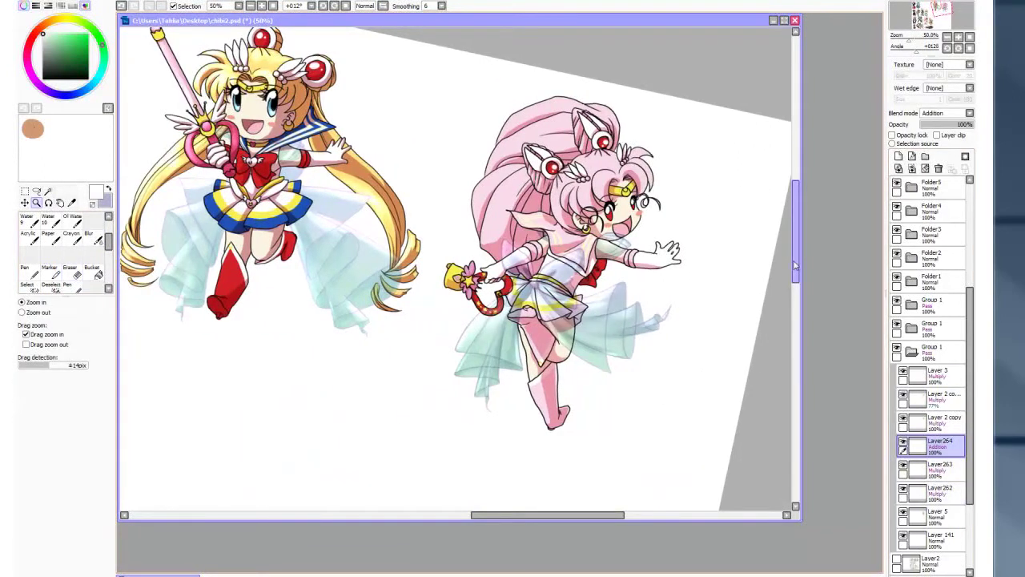
click(576, 324)
drag(632, 519, 653, 523)
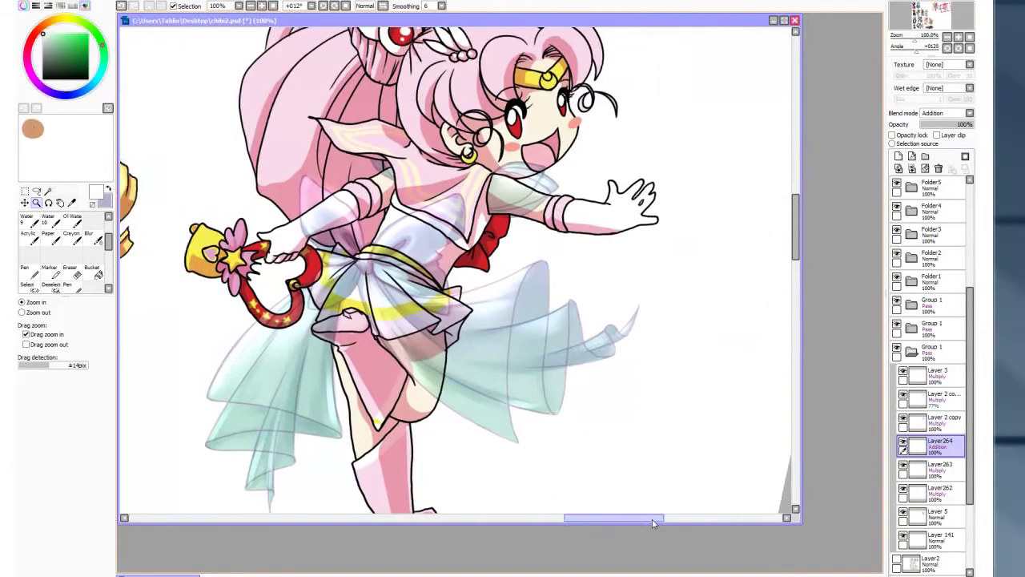
drag(348, 317, 322, 324)
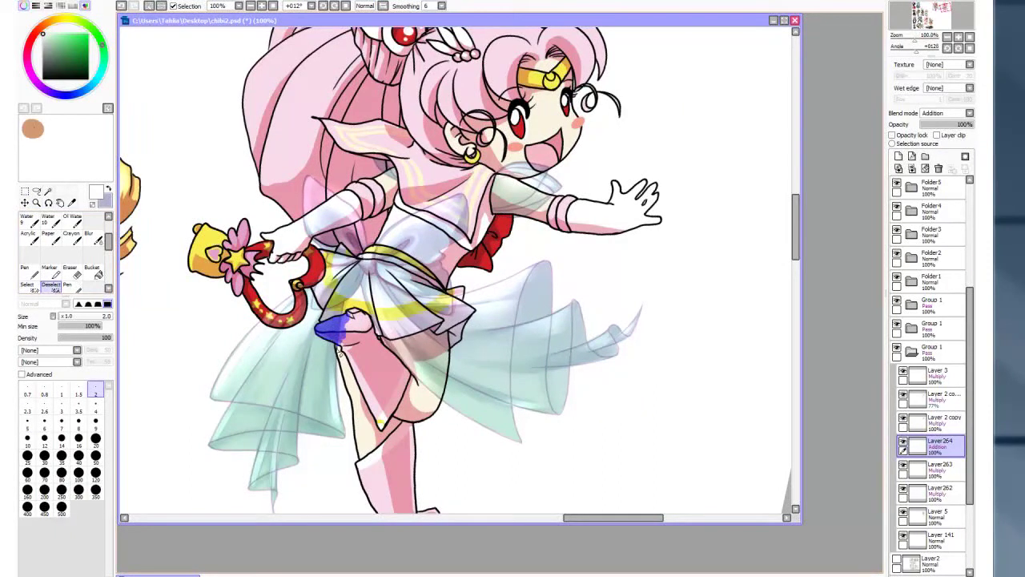
click(904, 491)
click(903, 491)
key(e)
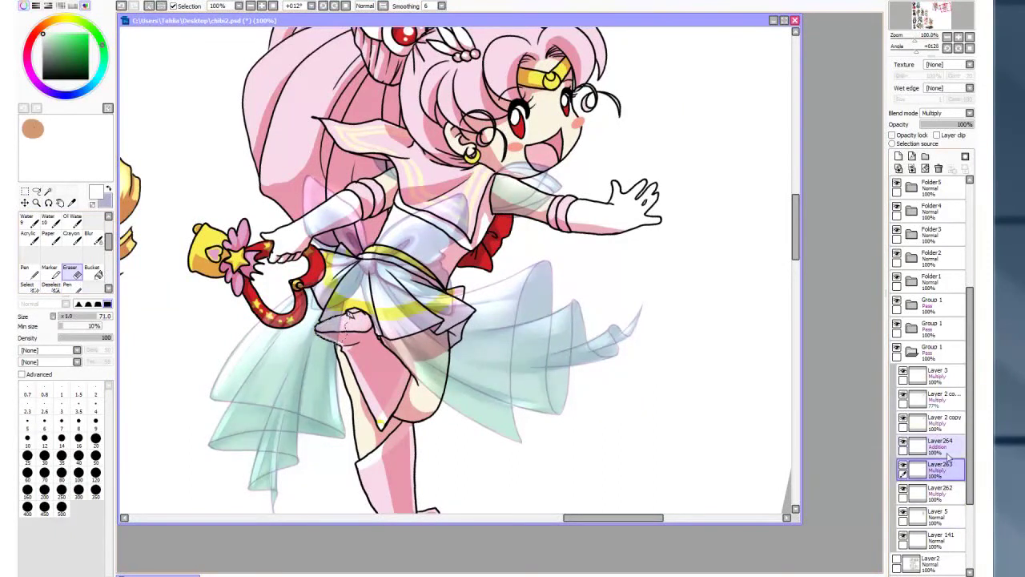
Step: Recolor the raised boot's cuff on Layer 5 with the Pen, using pink sampled from the boot
click(937, 374)
click(937, 515)
key(n)
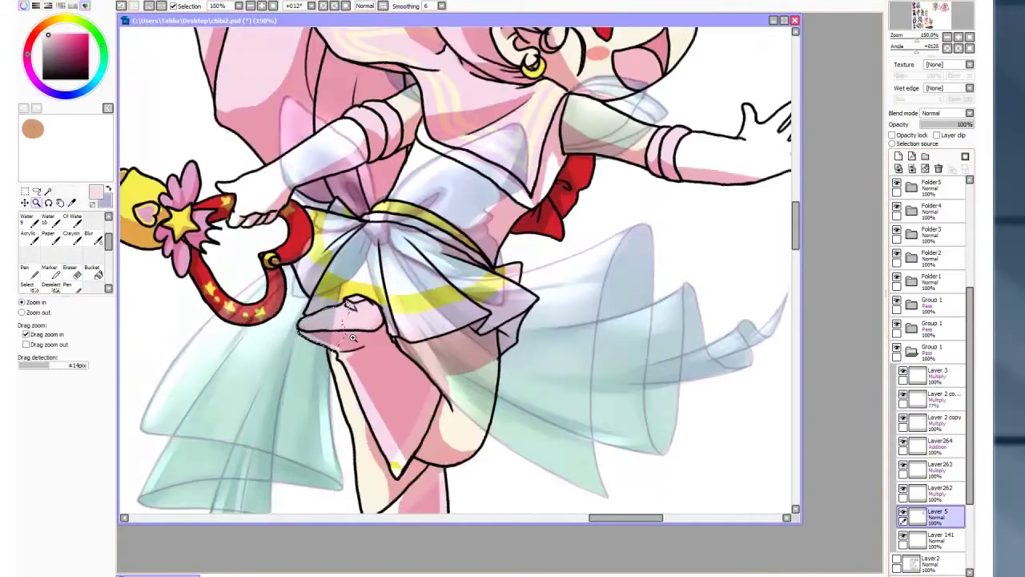
scroll(320, 333, up, 4)
alt+click(315, 347)
alt+click(273, 337)
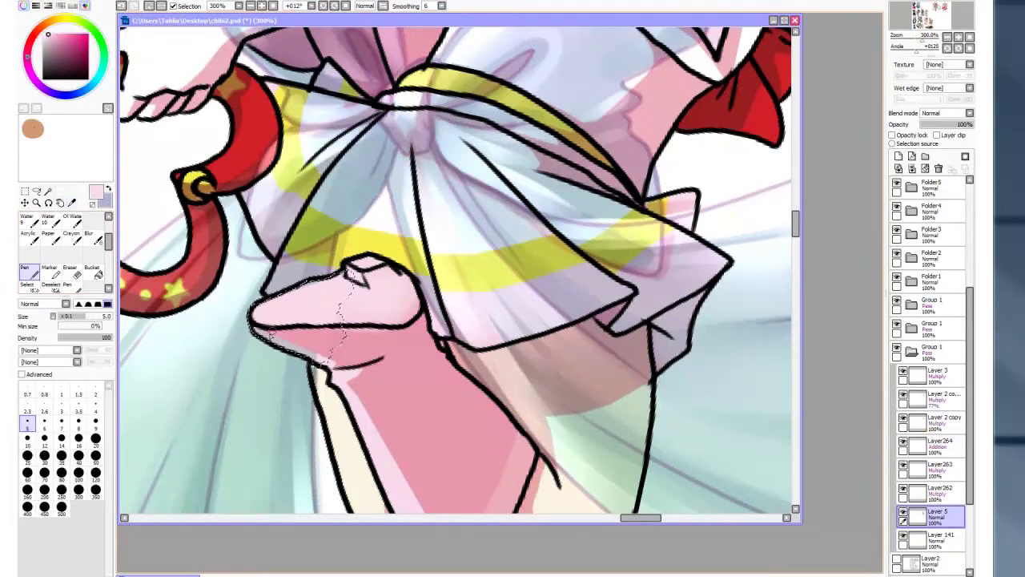
Step: Add a new layer above Layer 5, lighten the waist bow area with the white Marker, and set the layer's opacity to 39%
scroll(303, 342, down, 4)
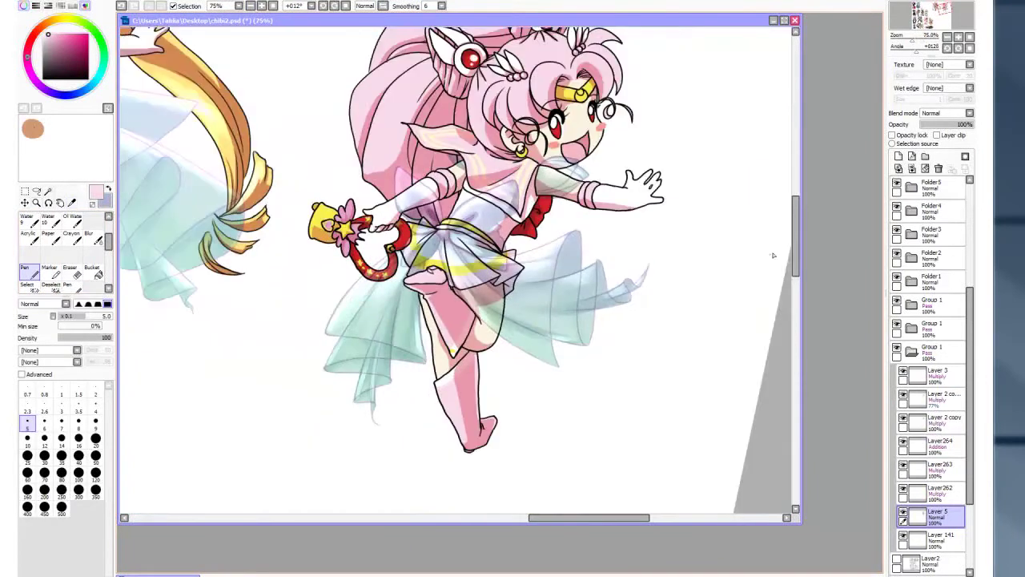
scroll(797, 223, up, 2)
click(899, 156)
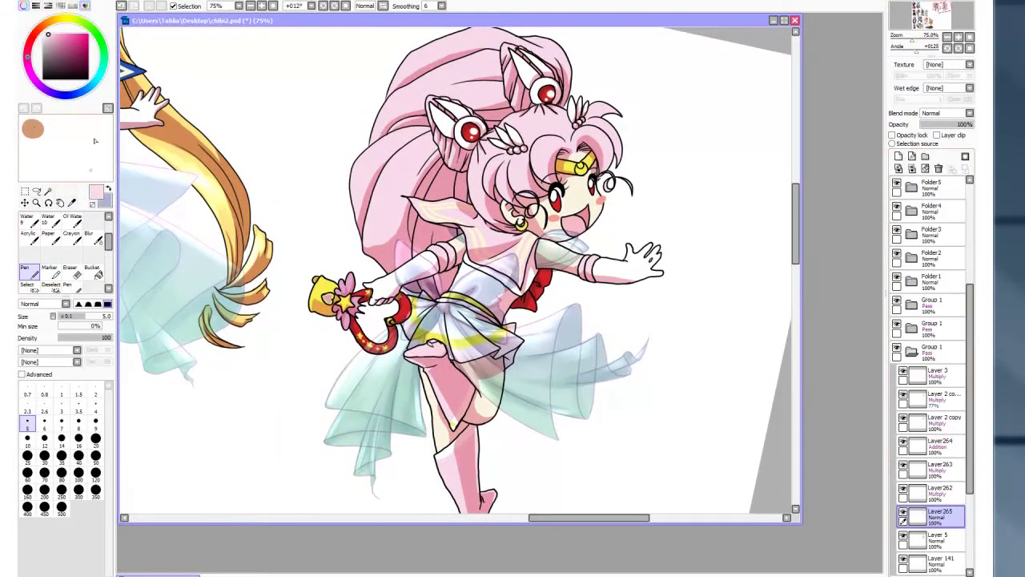
click(49, 267)
scroll(413, 337, up, 2)
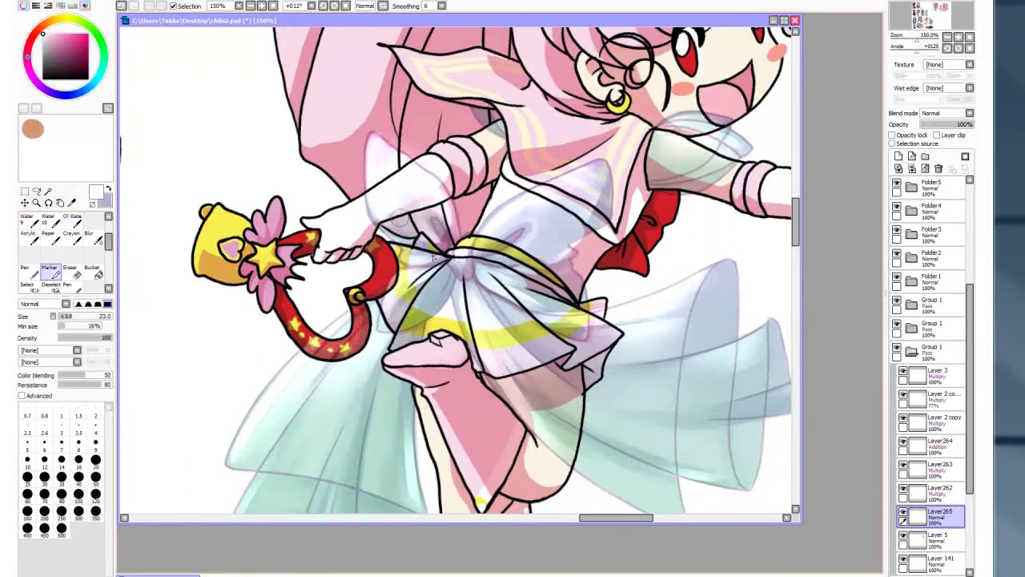
drag(967, 126, 940, 126)
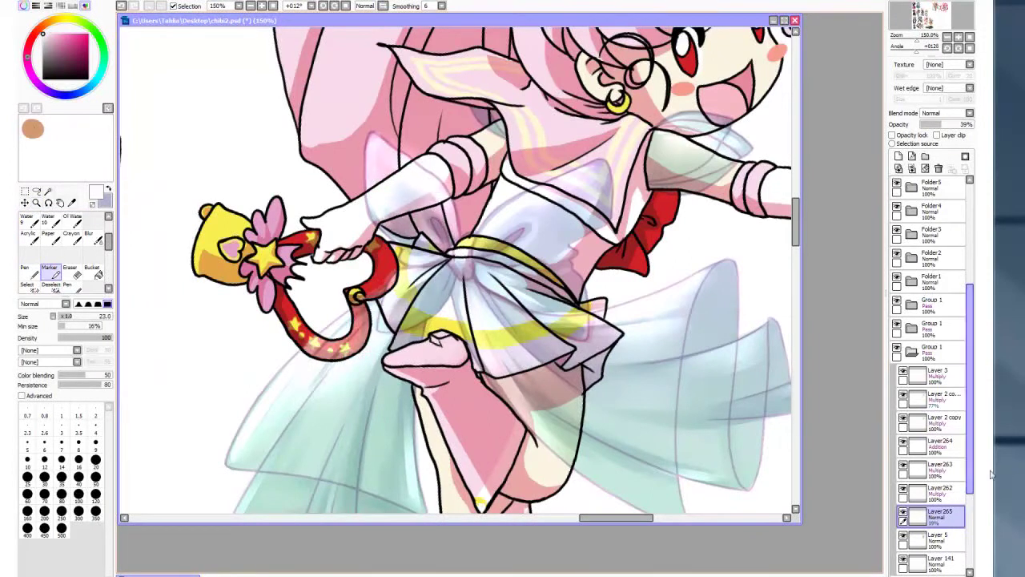
Step: Soften the white tint over the waist bow and upper skirt with Blur on the 39% layer
mouse_move(500, 230)
mouse_down()
mouse_move(544, 288)
mouse_move(521, 401)
mouse_move(600, 376)
mouse_move(605, 336)
mouse_up()
scroll(605, 336, down, 3)
scroll(625, 214, down, 4)
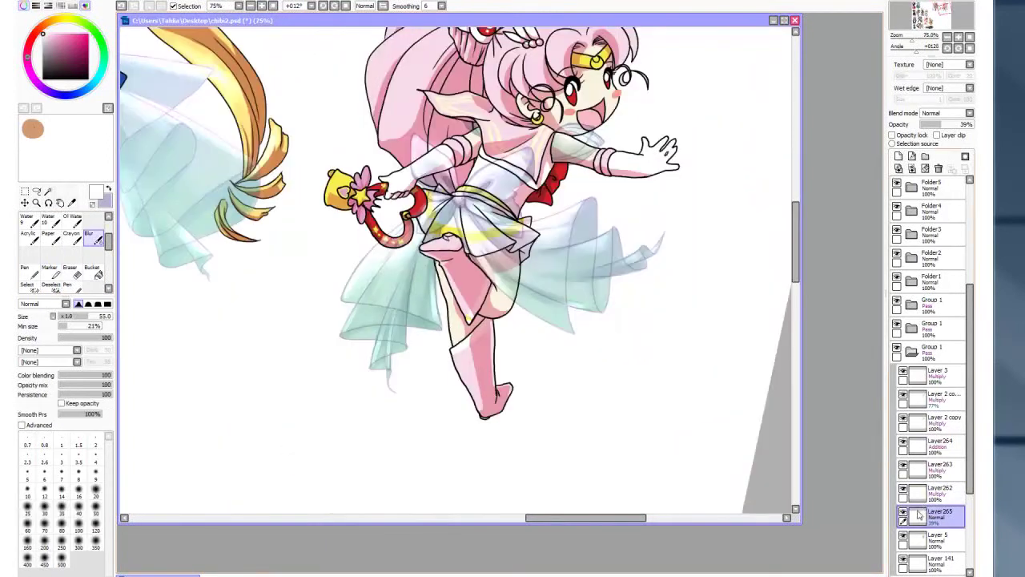
scroll(793, 216, up, 4)
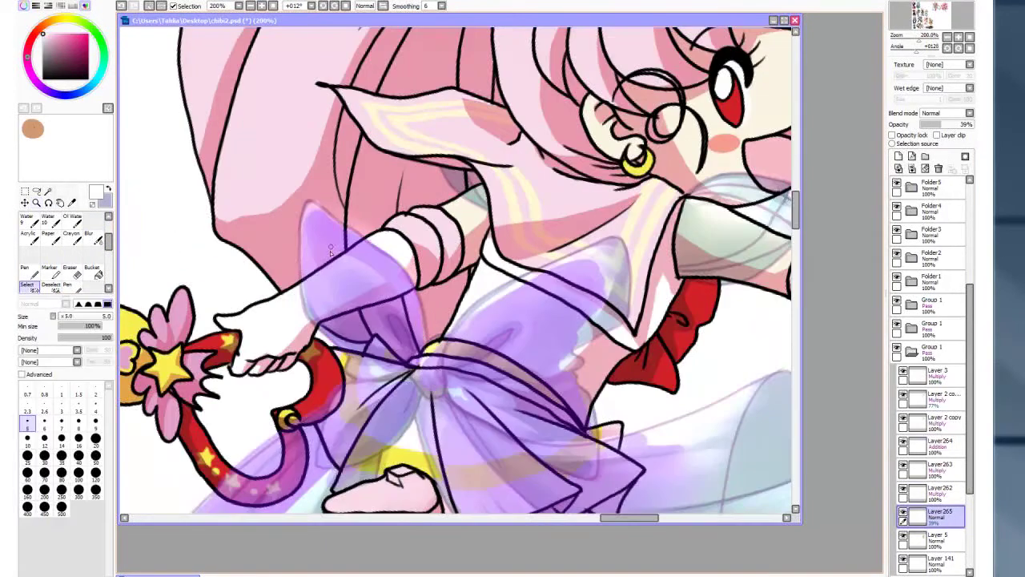
scroll(460, 272, up, 2)
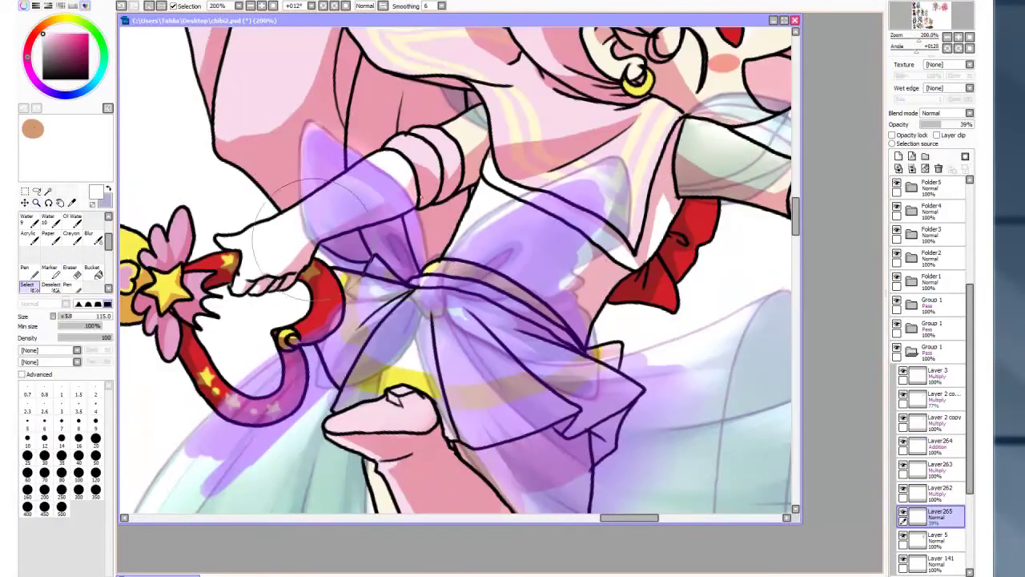
drag(308, 200, 364, 164)
click(36, 203)
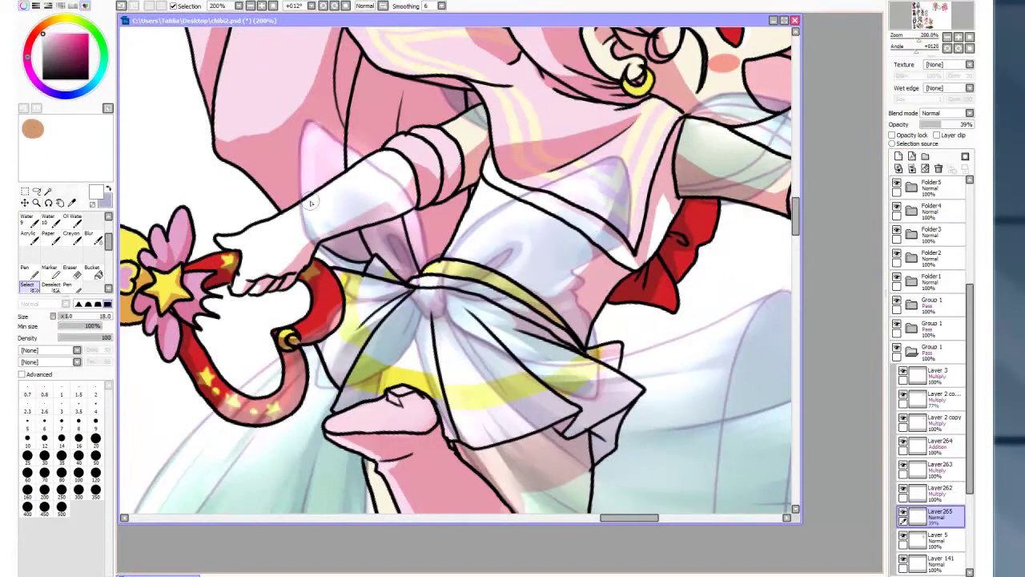
Step: Mark a selection over the dark outlines beneath the waist bow, ribbons and skirt with the Select brush at size 18
drag(311, 203, 340, 155)
mouse_move(328, 242)
mouse_down()
mouse_move(358, 249)
mouse_move(395, 216)
mouse_move(403, 263)
mouse_move(335, 344)
mouse_move(325, 340)
mouse_move(223, 418)
mouse_move(259, 386)
mouse_move(259, 420)
mouse_move(343, 386)
mouse_move(332, 401)
mouse_move(371, 303)
mouse_up()
mouse_move(446, 266)
mouse_down()
mouse_move(433, 319)
mouse_move(477, 445)
mouse_move(455, 303)
mouse_move(582, 343)
mouse_move(595, 378)
mouse_move(576, 439)
mouse_up()
scroll(577, 439, down, 5)
drag(629, 228, 585, 373)
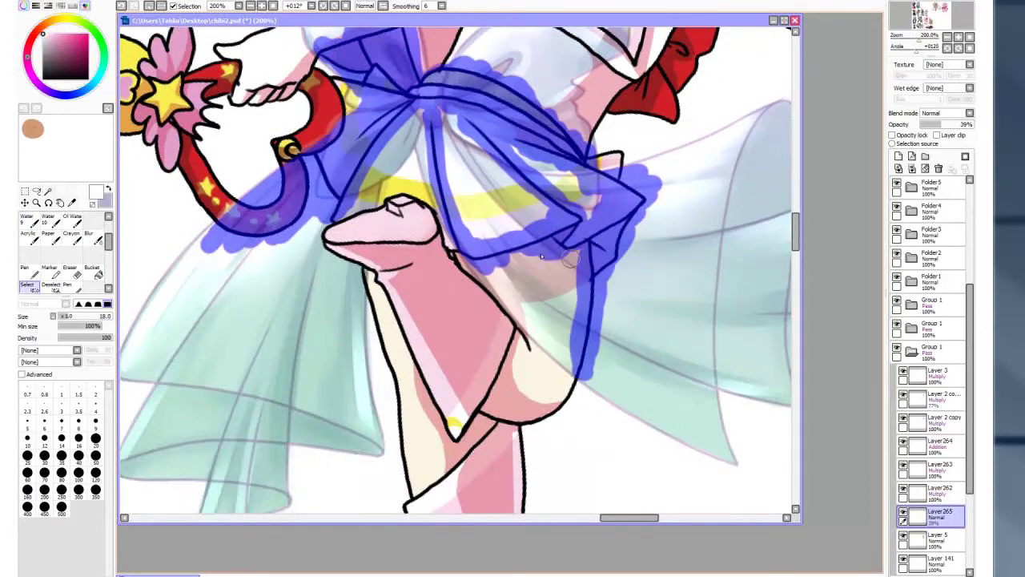
key(minus)
key(plus)
mouse_move(577, 117)
mouse_down()
mouse_move(632, 106)
mouse_move(638, 83)
mouse_move(648, 120)
mouse_move(677, 125)
mouse_up()
drag(566, 164, 632, 168)
Step: Extend the selection to the outlines beneath the chest bow loop and the sheer shoulder sleeve
key(minus)
click(938, 394)
key(e)
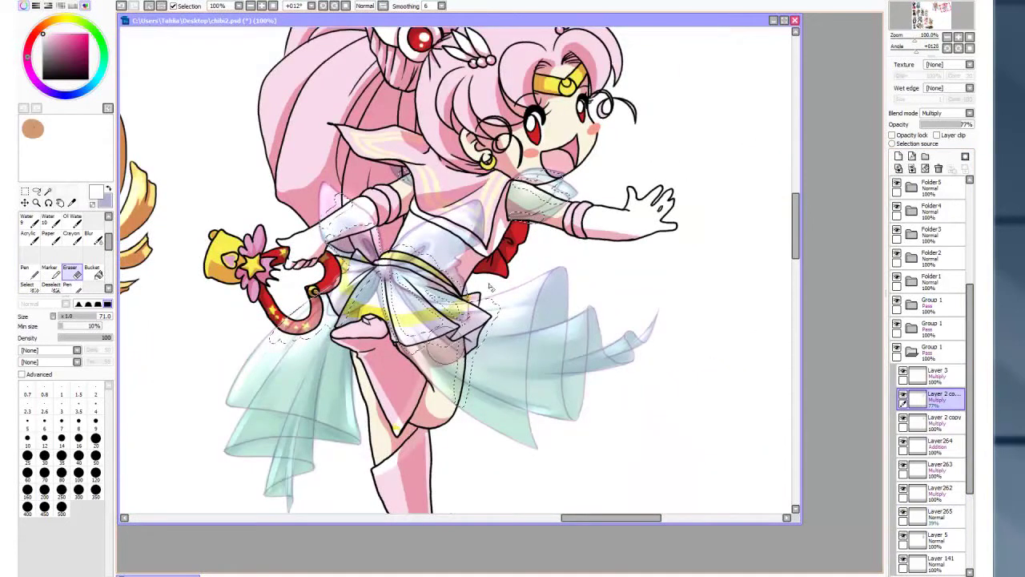
key(q)
key(e)
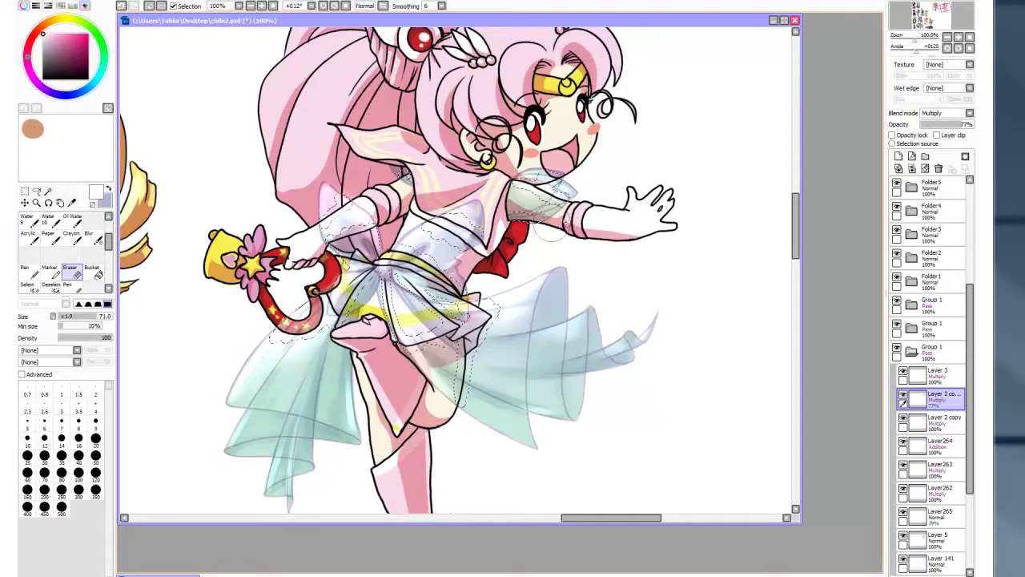
Step: Move the selected line art from Layer 2 copy onto a new layer directly above it
click(938, 417)
click(22, 375)
click(22, 374)
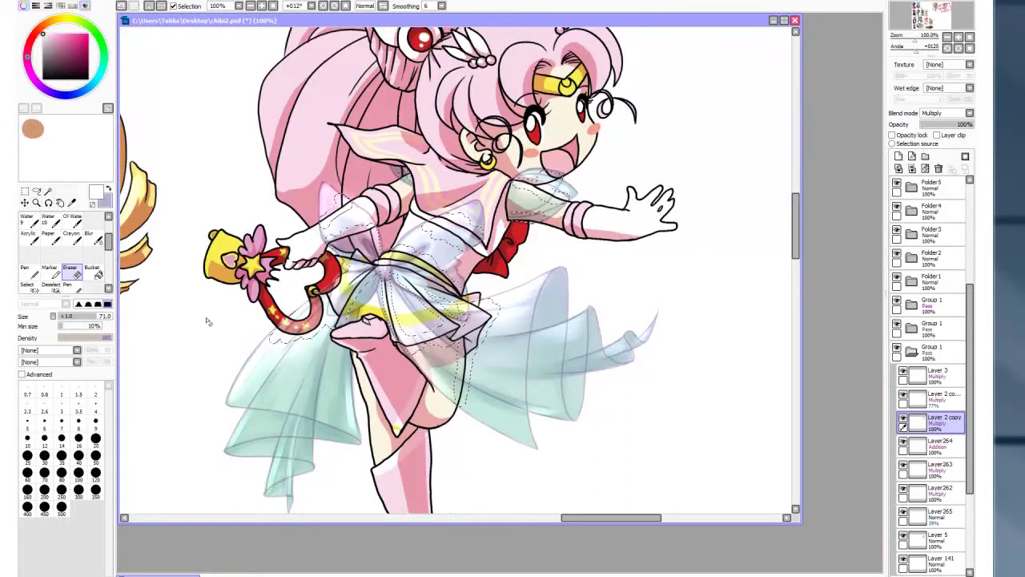
key(ctrl+c)
key(ctrl+v)
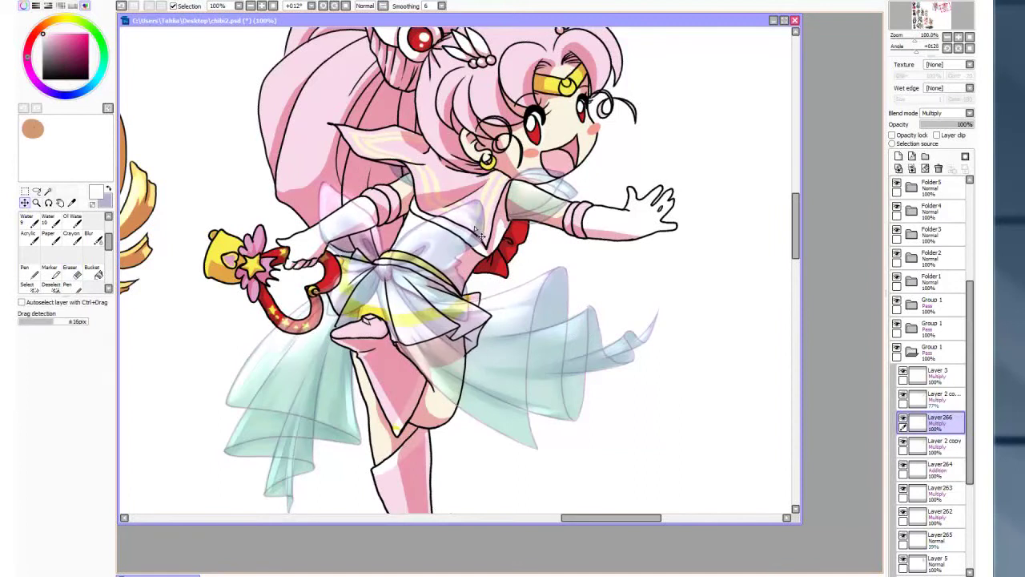
Step: Discard the Hue/Saturation adjustment and fade the separated line art layer to 36% opacity
key(ctrl+u)
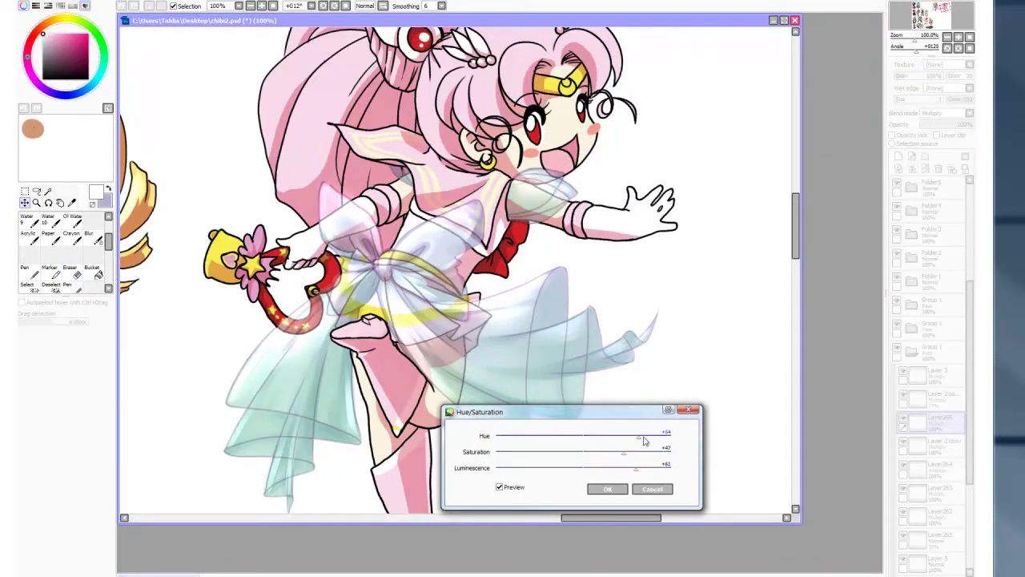
click(652, 489)
drag(954, 126, 937, 125)
scroll(513, 481, down, 2)
drag(513, 521, 607, 522)
scroll(351, 359, up, 3)
click(942, 127)
Step: Fill both irises solid red with the Pen on Layer 5
click(251, 8)
click(937, 444)
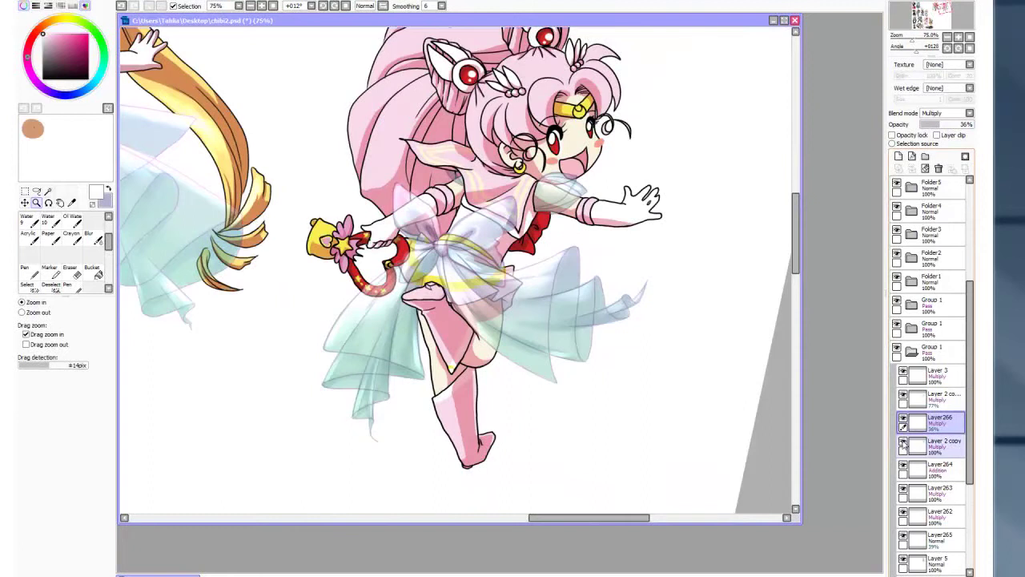
click(578, 148)
click(578, 149)
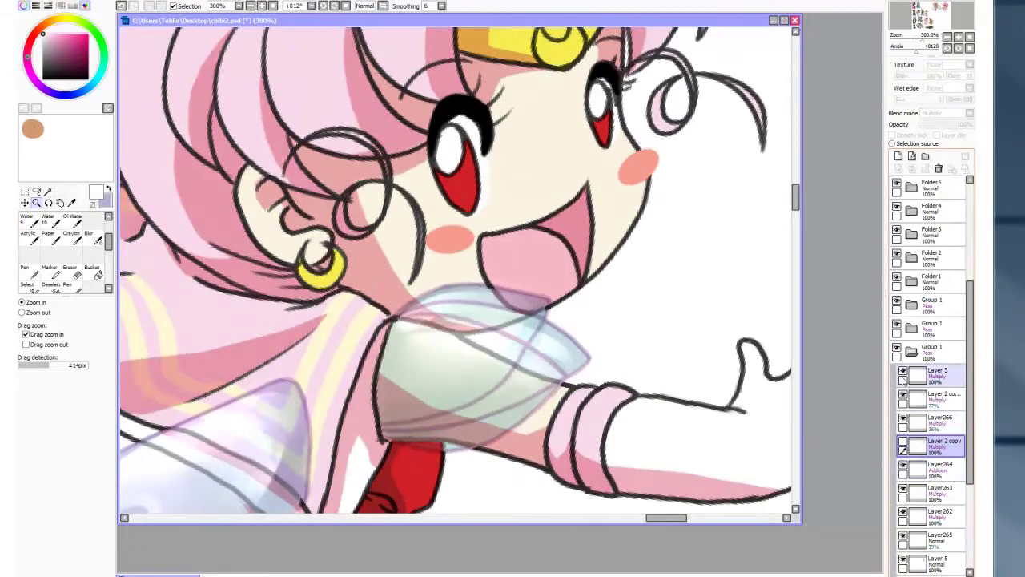
click(941, 395)
key(e)
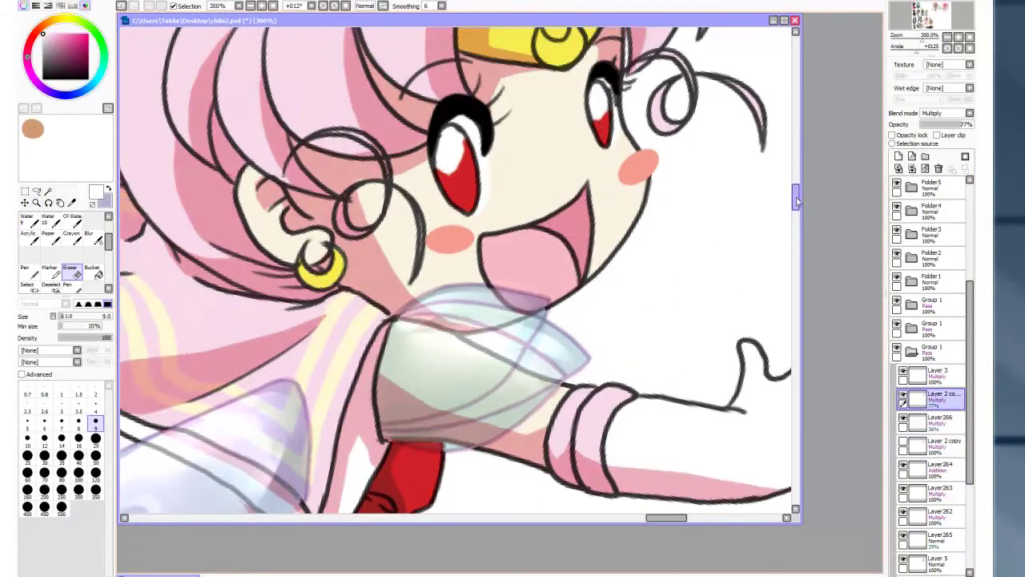
drag(797, 200, 797, 191)
drag(970, 385, 970, 469)
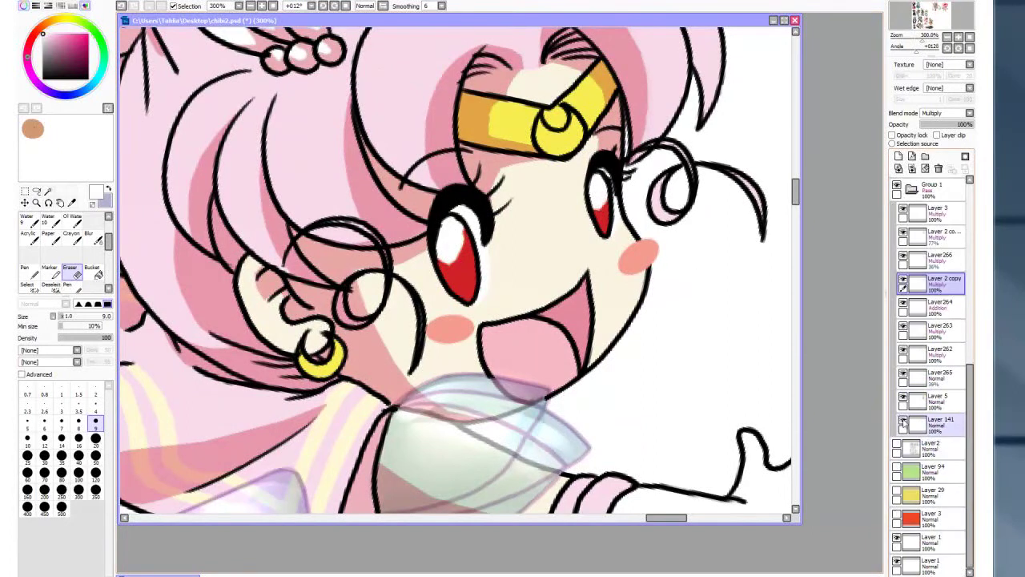
click(937, 398)
key(n)
drag(442, 228, 455, 251)
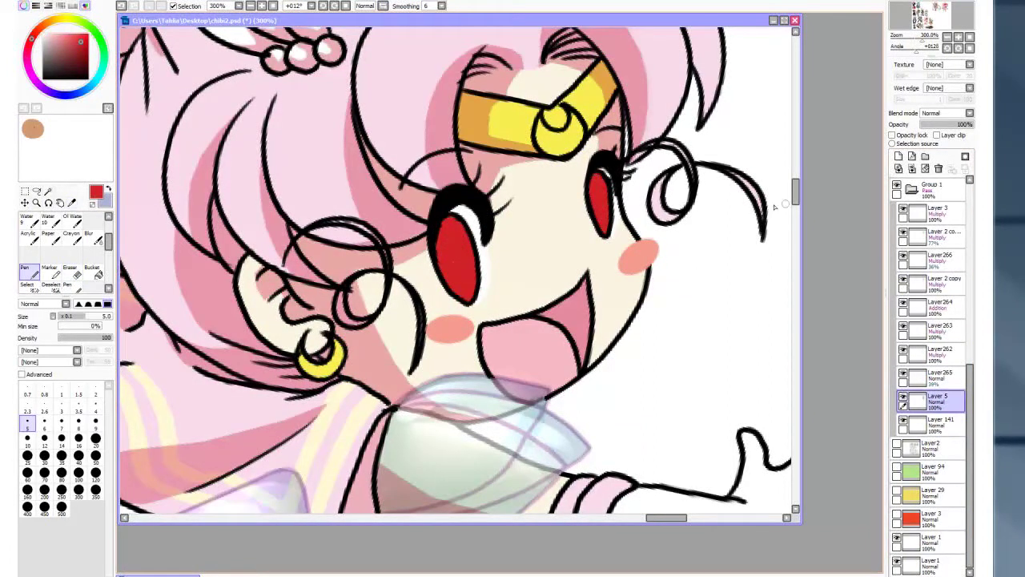
Step: Shade the irises dark red with the Marker on a new layer above Layer 5, blending with Blur
key(ctrl+shift+n)
click(50, 269)
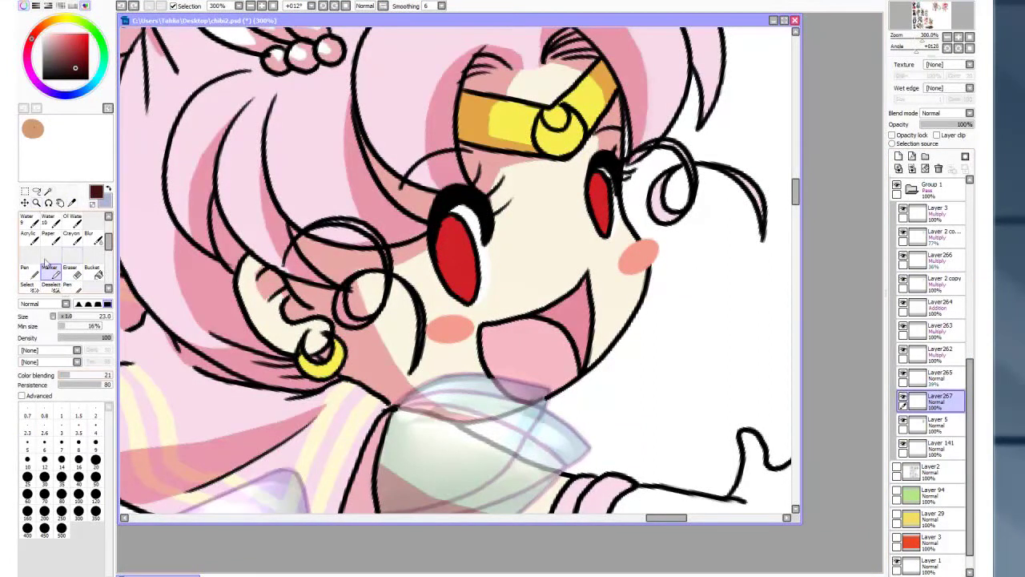
click(78, 437)
mouse_move(440, 229)
mouse_down()
mouse_move(602, 209)
mouse_move(461, 292)
mouse_up()
click(94, 238)
Step: Draw black pupils with the Pen on a new layer and white eye highlights on another new layer above Layer 3
key(ctrl+shift+n)
key(n)
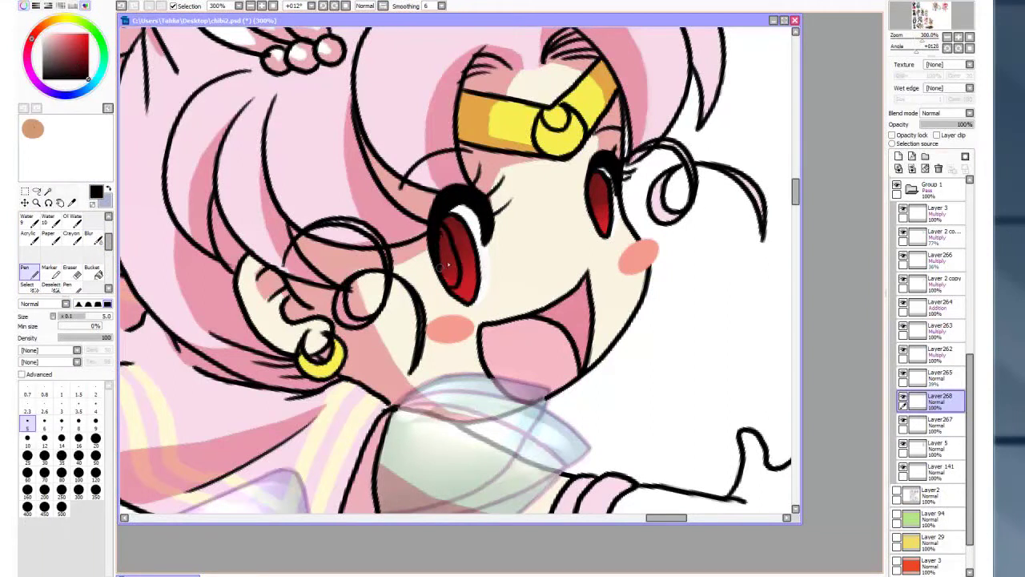
key(ctrl+shift+n)
key(x)
mouse_move(452, 218)
mouse_down()
mouse_move(529, 172)
mouse_move(461, 250)
mouse_up()
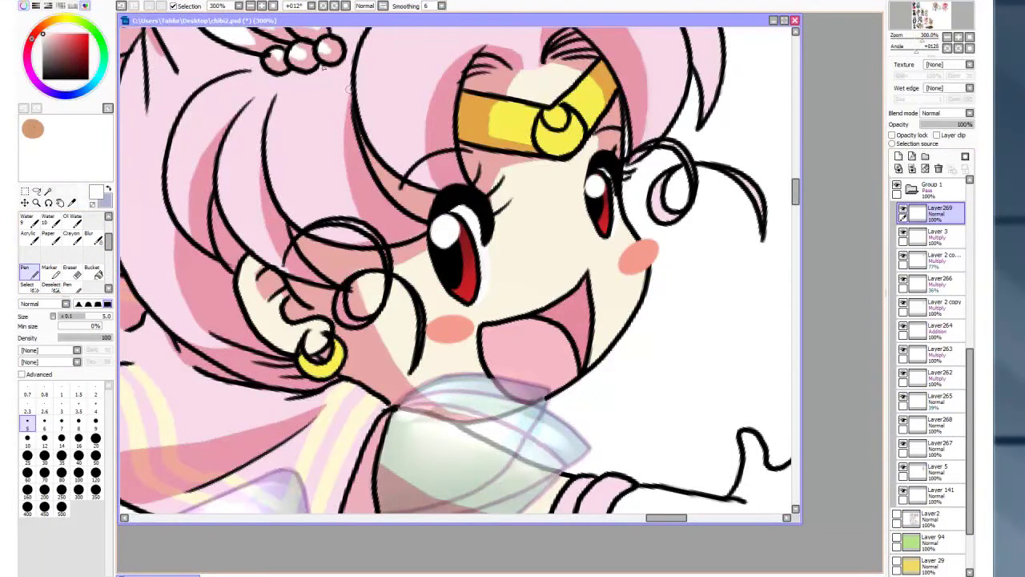
Step: Brighten the irises on a new Addition layer placed above the dark red shading and below the pupils
key(Home)
click(935, 451)
key(ctrl+shift+n)
key(a)
key(b)
Step: Add another Addition layer and paint pale highlights on the bangs with the Marker
key(ctrl+shift+n)
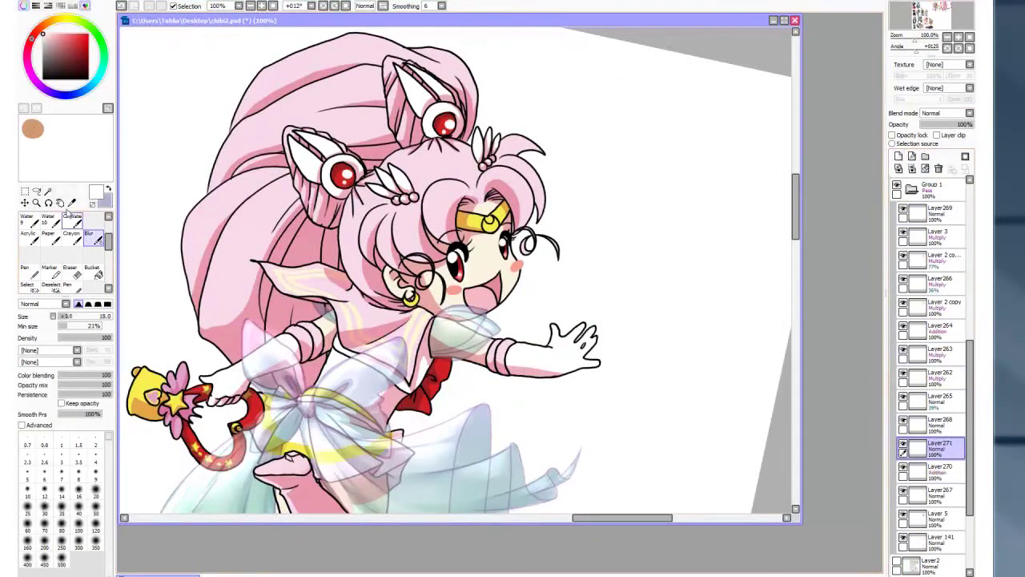
key(m)
key(Page_Up)
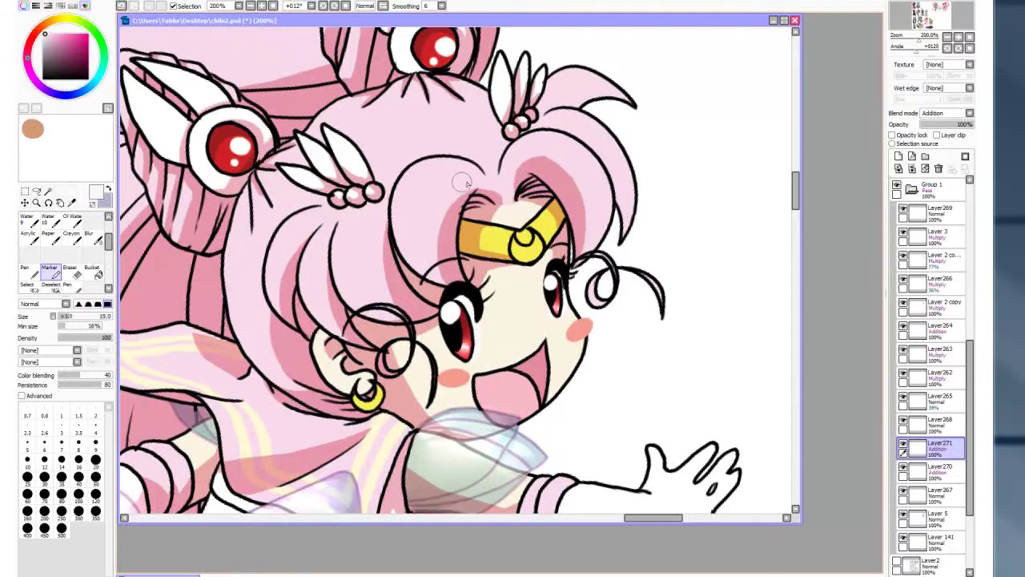
key(e)
key(m)
drag(401, 181, 449, 240)
key(Page_Down)
mouse_move(433, 207)
mouse_down()
mouse_move(439, 238)
mouse_move(376, 296)
mouse_move(440, 298)
mouse_up()
Step: Highlight the side locks around the face, blend them with Blur, and set the highlight layer's opacity to 62%
key(Page_Up)
mouse_move(328, 206)
mouse_down()
mouse_move(320, 361)
mouse_move(330, 240)
mouse_up()
key(Page_Down)
key(Page_Up)
key(Page_Down)
key(Page_Up)
key(b)
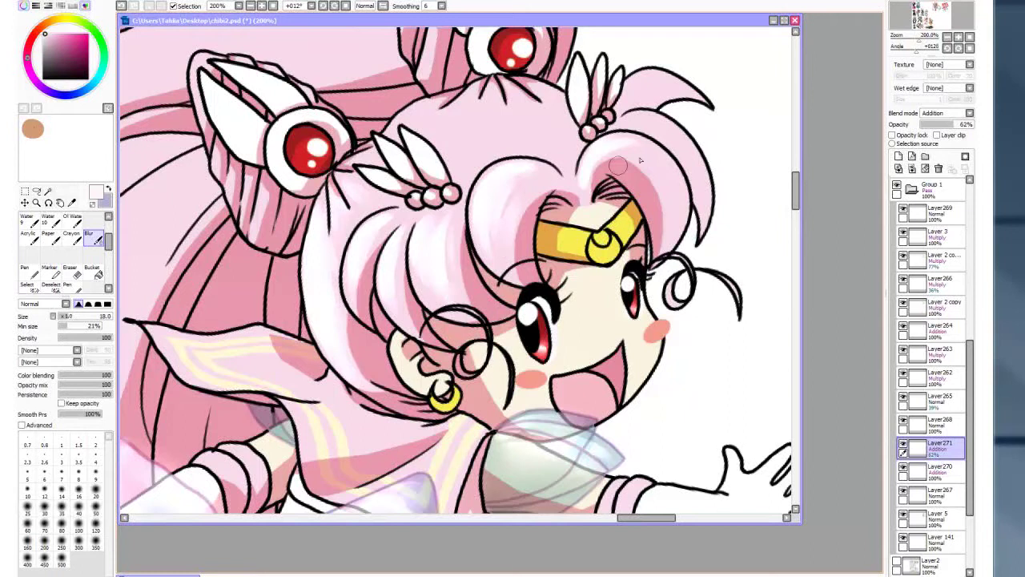
Step: Paint pale highlights down the hanging strands of the near ponytail with the Marker at size 30
key(Page_Down)
click(363, 285)
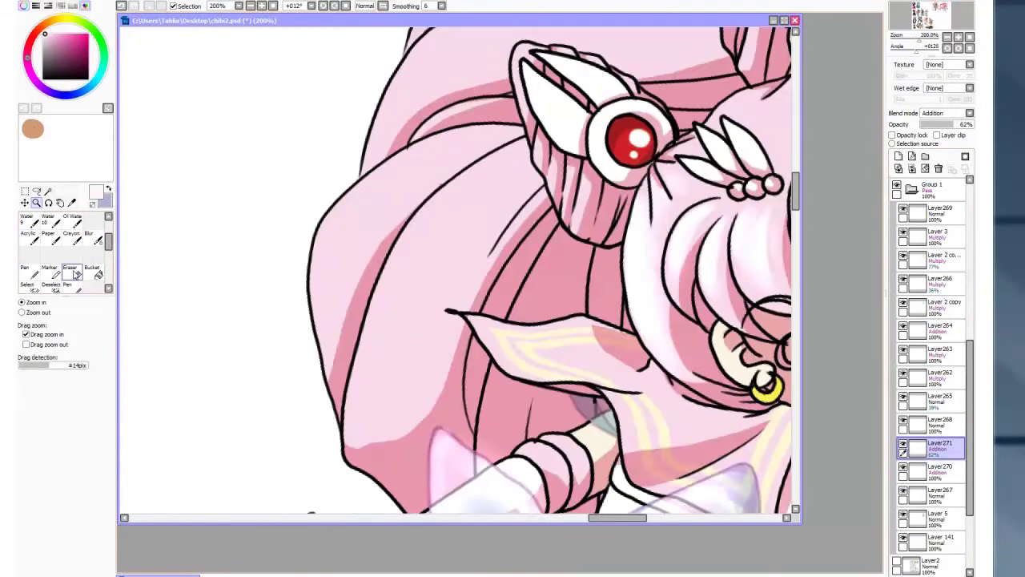
key(m)
key(Page_Down)
mouse_move(458, 222)
mouse_down()
mouse_move(412, 304)
mouse_move(425, 385)
mouse_move(373, 391)
mouse_up()
key(Page_Up)
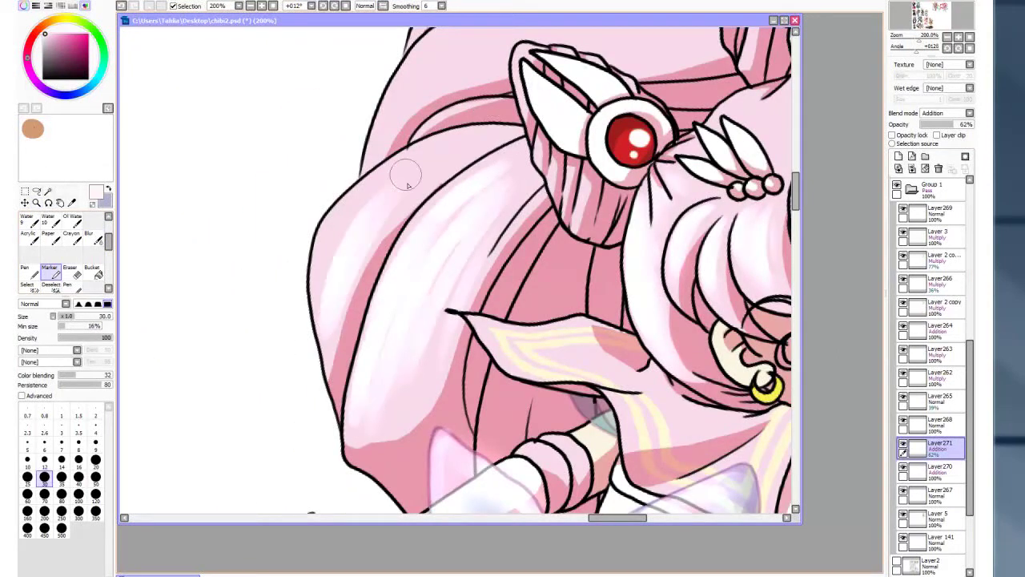
drag(407, 184, 326, 263)
Step: Continue the Marker highlights over the upper strands of both ponytails behind the hair ornaments
scroll(479, 198, up, 3)
scroll(478, 197, right, 3)
drag(376, 360, 258, 229)
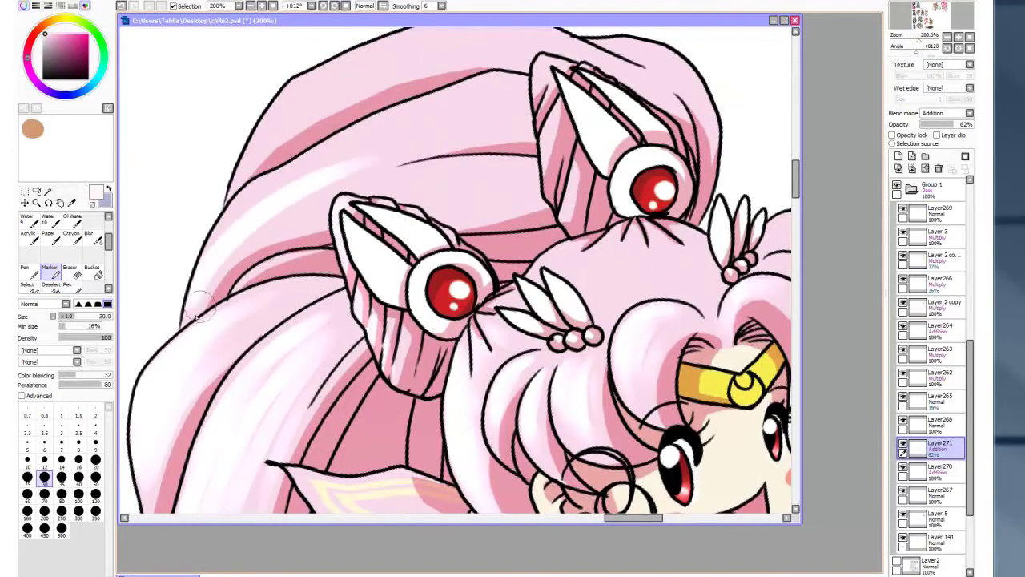
drag(432, 172, 222, 236)
drag(304, 172, 457, 104)
drag(520, 168, 409, 199)
scroll(433, 97, up, 2)
drag(295, 150, 472, 90)
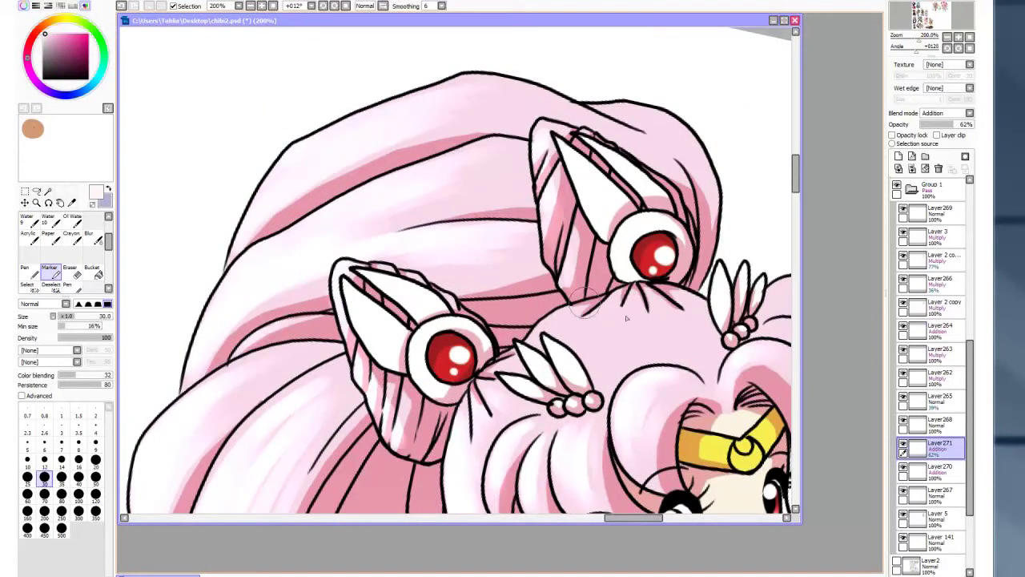
Step: Smooth the ponytail highlights with Blur at size 29
key(ctrl+minus)
key(ctrl+minus)
key(ctrl+minus)
key(ctrl+plus)
click(88, 237)
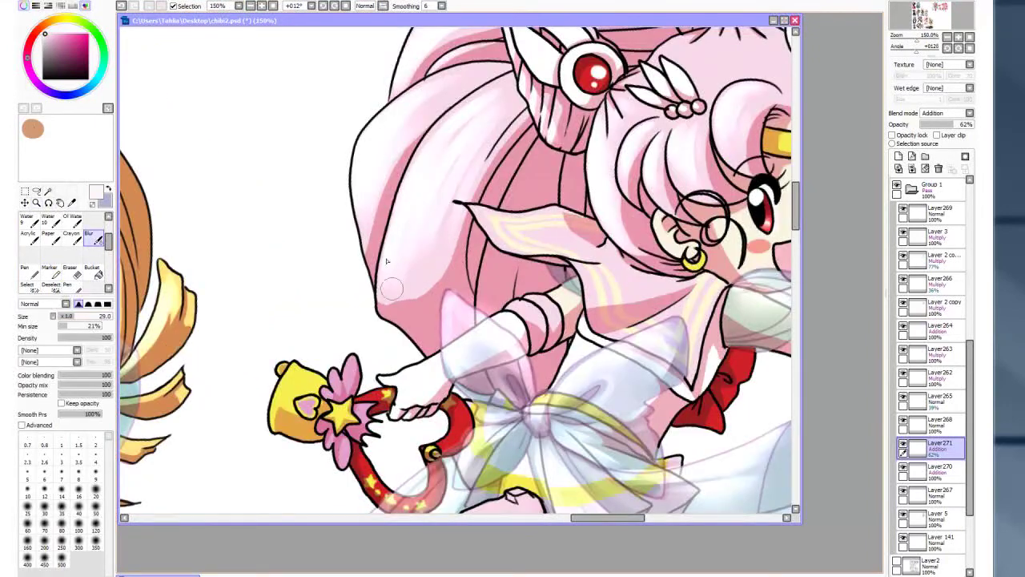
scroll(404, 226, up, 3)
key(ctrl+minus)
key(ctrl+minus)
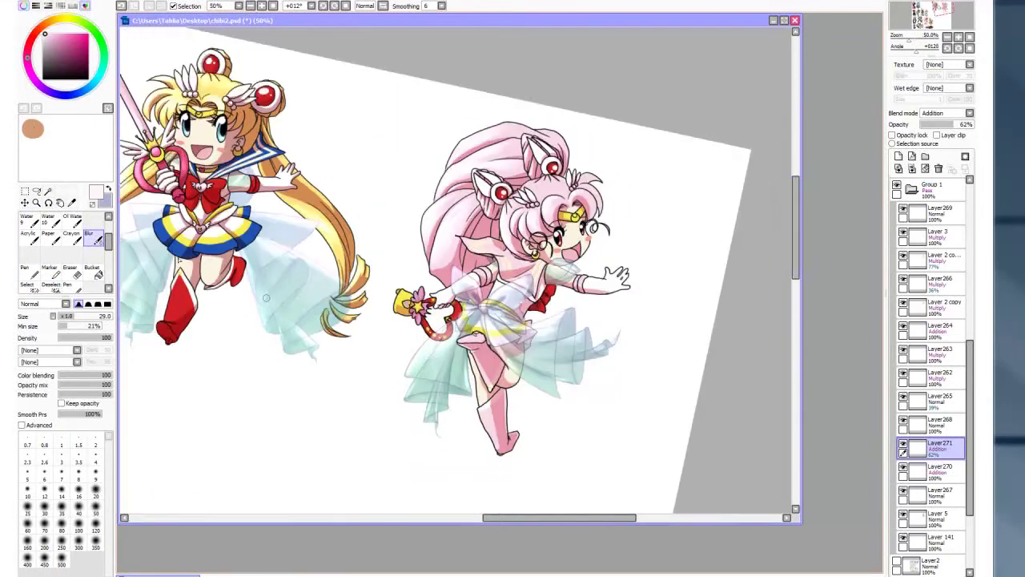
Step: Add highlights to the wand's bell with the Marker and soften them with Blur
key(ctrl+plus)
key(ctrl+plus)
click(49, 269)
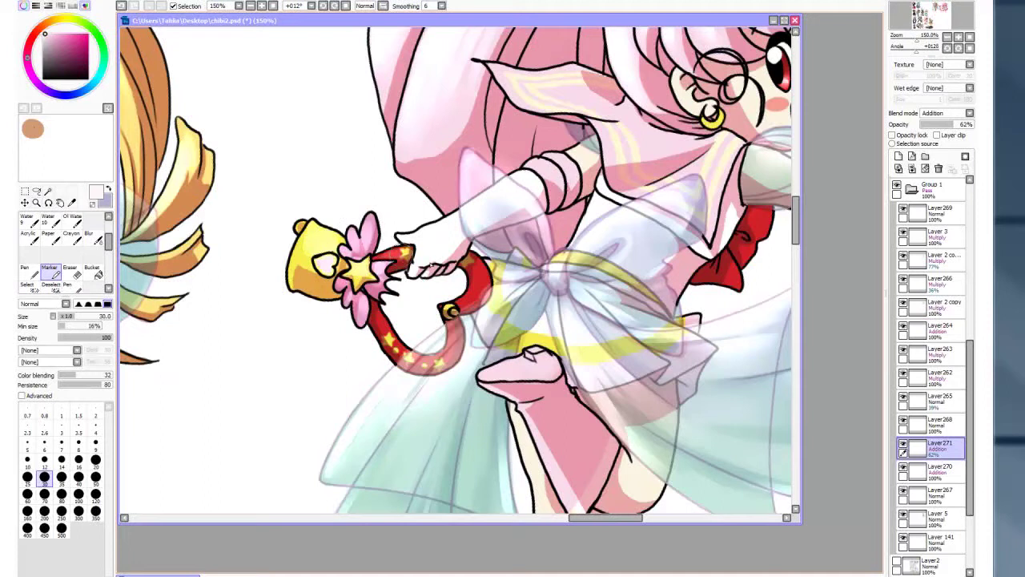
key(b)
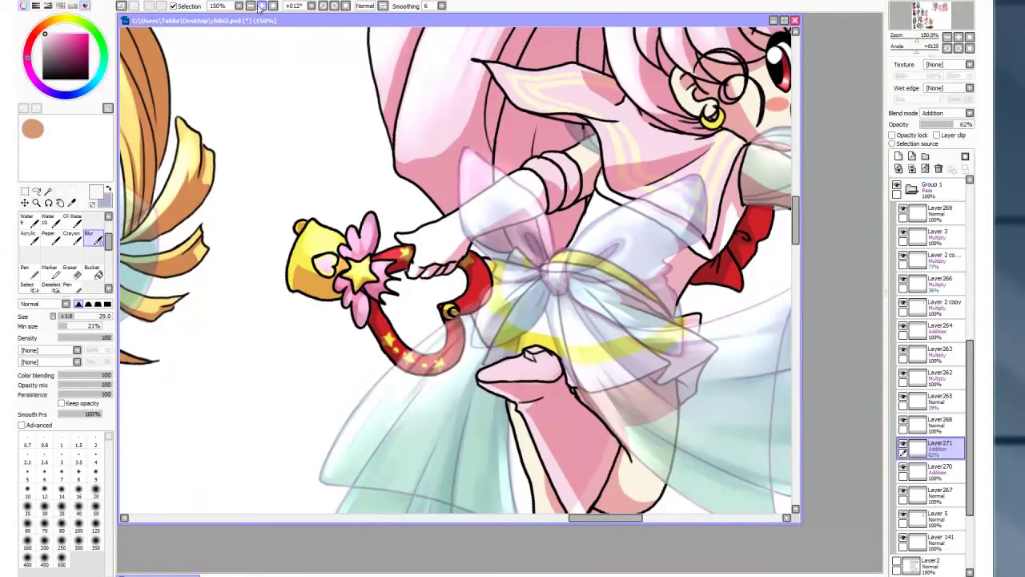
Step: Examine both chibi characters with the canvas rotation reset
key(minus)
key(minus)
key(minus)
key(Home)
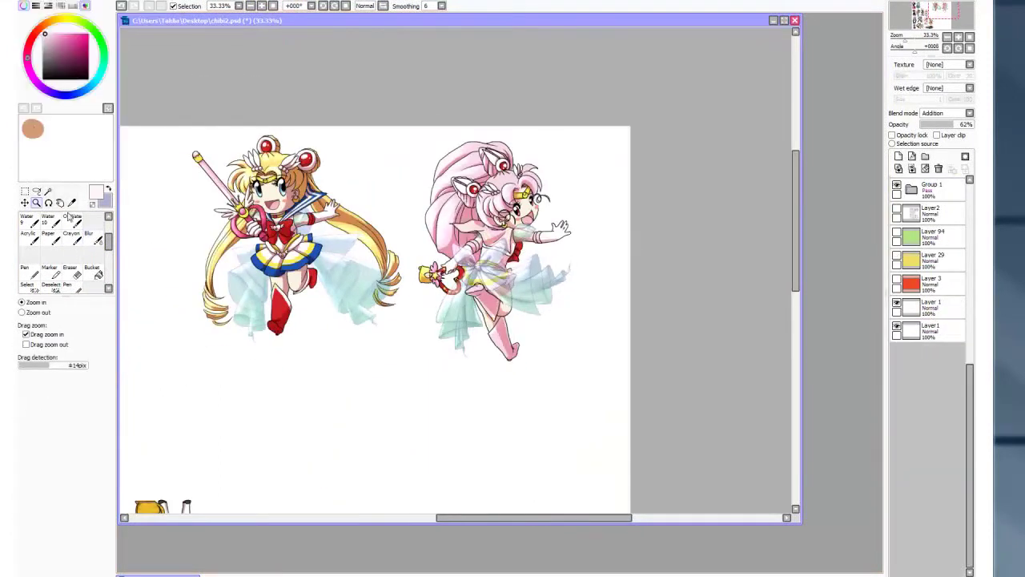
scroll(358, 240, up, 4)
scroll(433, 233, down, 2)
scroll(433, 232, up, 2)
mouse_move(407, 191)
mouse_down()
mouse_move(446, 223)
mouse_move(381, 335)
mouse_move(445, 255)
mouse_move(455, 268)
mouse_up()
key(minus)
key(minus)
key(minus)
Step: Select the outlines beneath the blonde character's sheer sleeves and the hair ends overlapped by her ribbon with the Select brush
scroll(324, 160, up, 5)
drag(366, 131, 453, 132)
drag(531, 518, 503, 518)
drag(417, 120, 379, 133)
scroll(381, 132, down, 5)
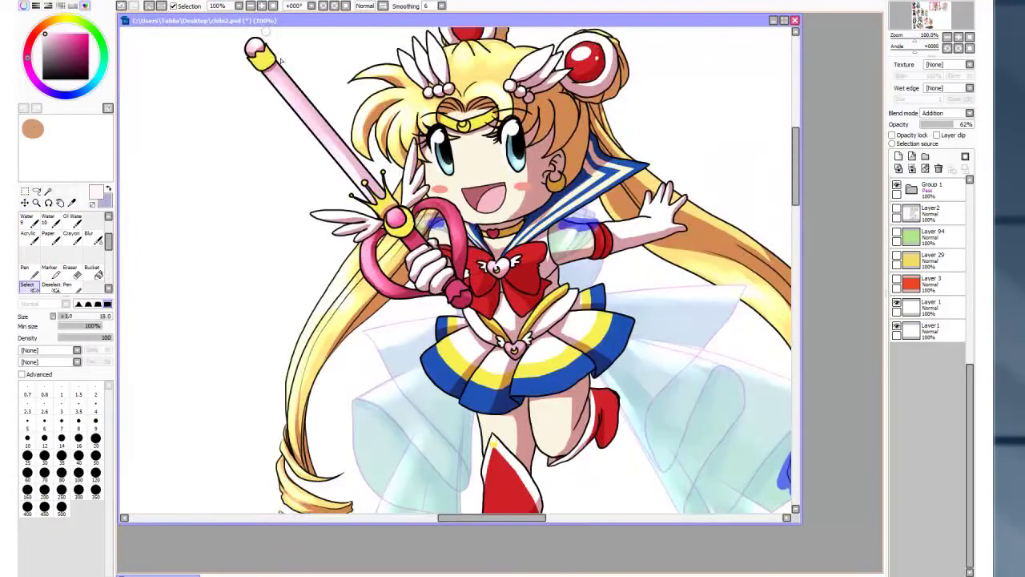
scroll(553, 497, up, 3)
drag(552, 497, 767, 422)
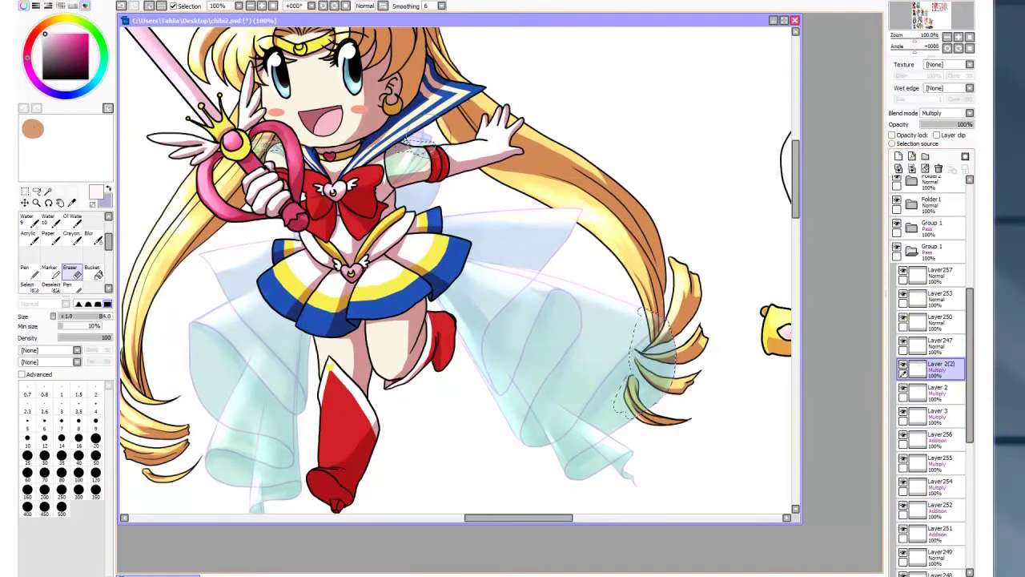
Step: Move the selected line art from Layer 2(2) onto its own Multiply layer at 42% opacity
key(e)
key(ctrl+c)
key(ctrl+v)
drag(966, 124, 943, 125)
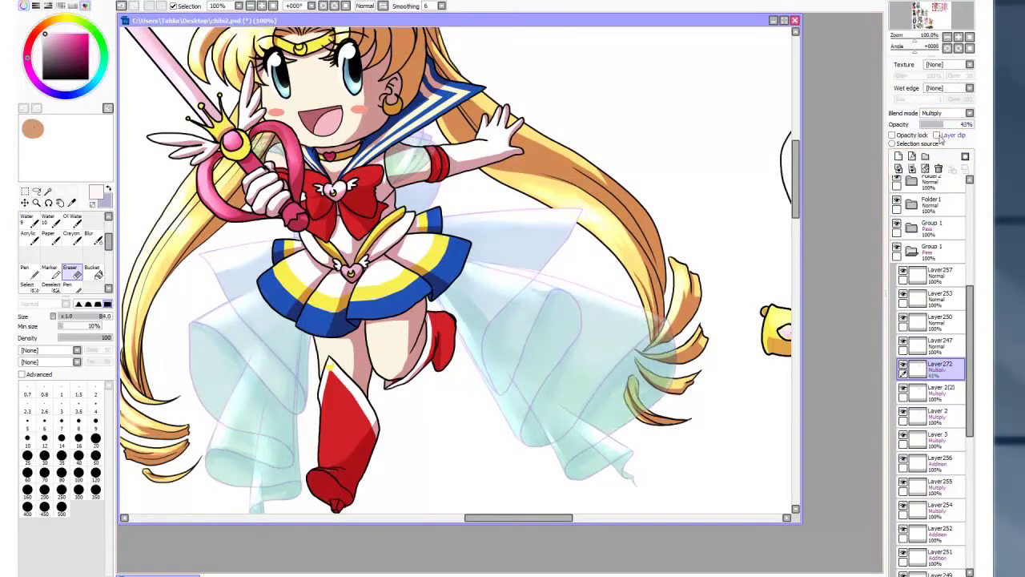
Step: Ready the Eraser at size 7 on Layer 2(2) and compare the faded line art layer hidden and shown
click(929, 391)
click(60, 420)
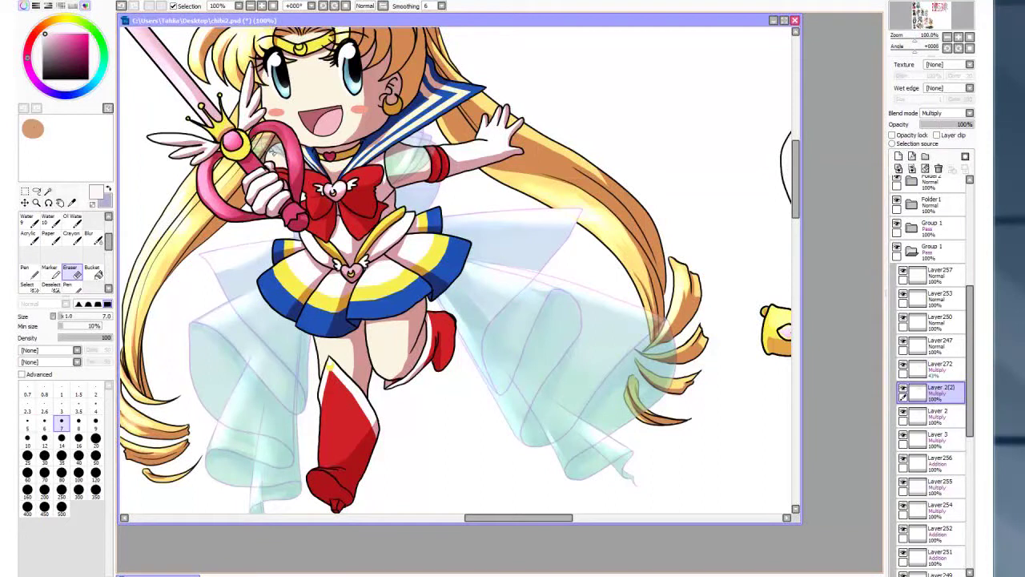
click(903, 364)
click(903, 364)
click(903, 364)
click(903, 365)
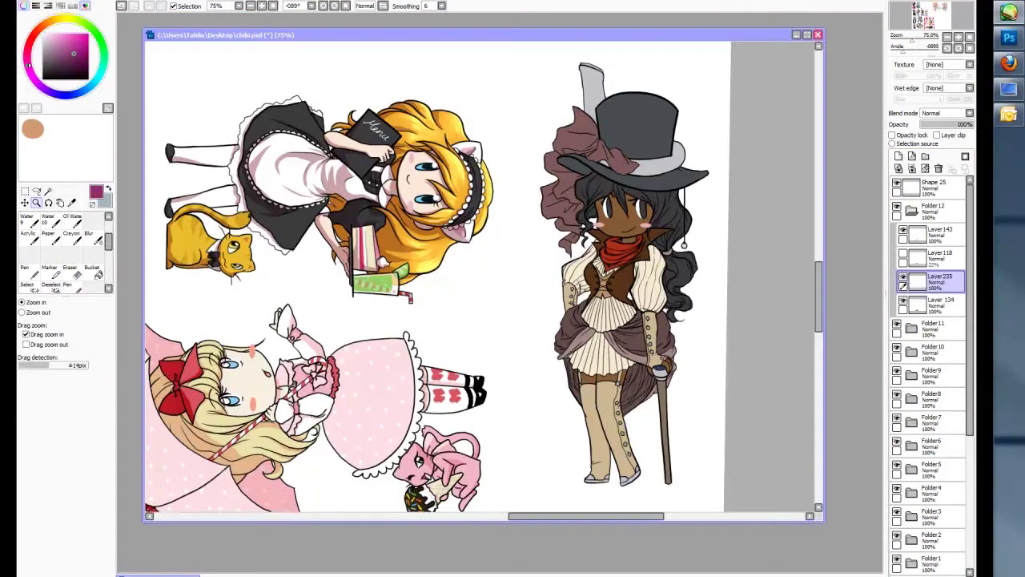
Step: Set Layer235 to Multiply at 66% opacity and shade the hair beside the top-hat character's face and her collar with a size 10 plum Pen
click(633, 235)
ctrl+click(633, 234)
mouse_move(601, 119)
mouse_down()
mouse_move(625, 189)
mouse_move(640, 196)
mouse_move(661, 185)
mouse_move(627, 145)
mouse_move(675, 164)
mouse_up()
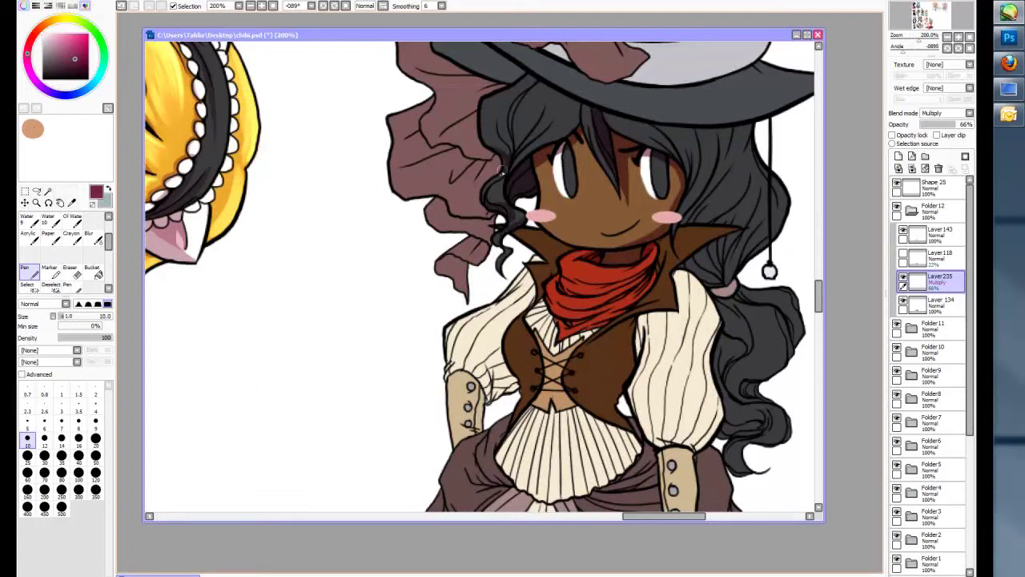
drag(561, 287, 649, 269)
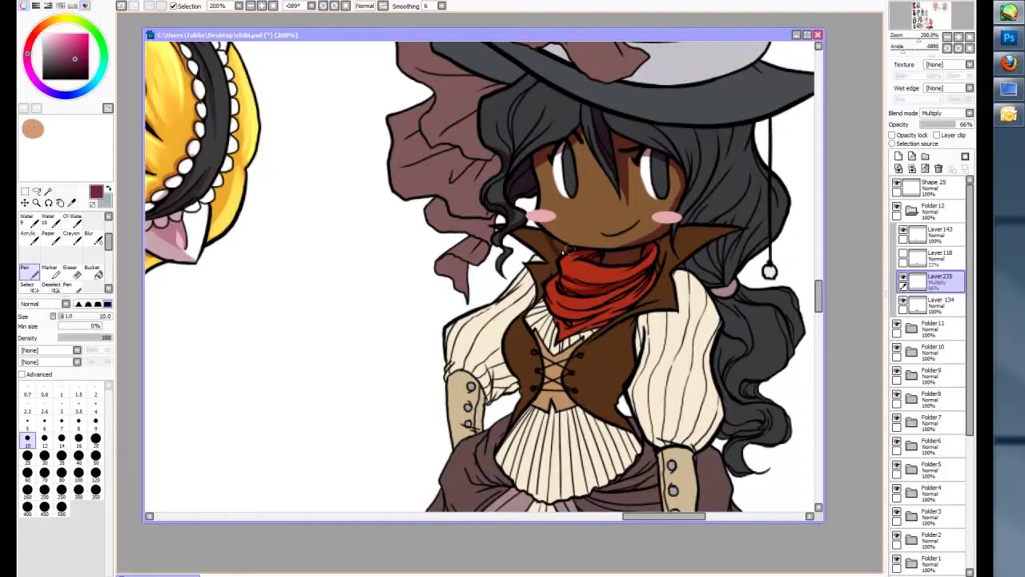
Step: Shade the brown vest, its laced front and the blouse edges around it in plum on the Multiply layer
mouse_move(645, 280)
mouse_down()
mouse_move(604, 316)
mouse_move(565, 324)
mouse_move(559, 302)
mouse_move(625, 292)
mouse_move(698, 241)
mouse_move(644, 305)
mouse_move(666, 258)
mouse_move(660, 302)
mouse_move(611, 347)
mouse_up()
drag(645, 313, 618, 382)
drag(528, 379, 530, 413)
mouse_move(567, 370)
mouse_down()
mouse_move(591, 384)
mouse_move(627, 342)
mouse_move(541, 371)
mouse_move(550, 383)
mouse_move(516, 428)
mouse_up()
drag(548, 388, 641, 445)
mouse_move(549, 311)
mouse_down()
mouse_move(556, 359)
mouse_move(591, 332)
mouse_up()
drag(587, 390, 634, 428)
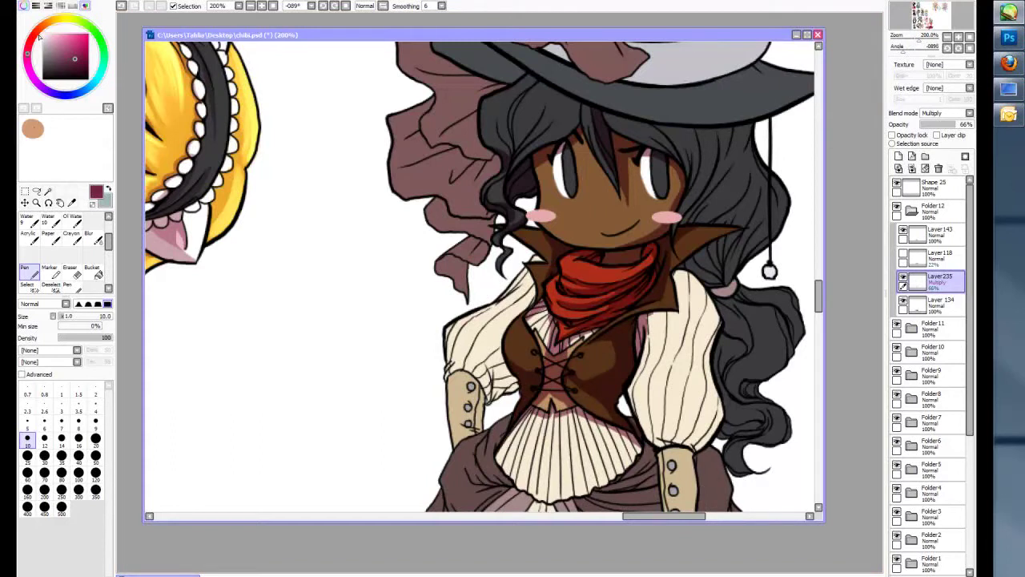
Step: Shade the black hair beneath the hat brim, from the bangs to the gathered side hair above the hair tie
drag(675, 282, 697, 277)
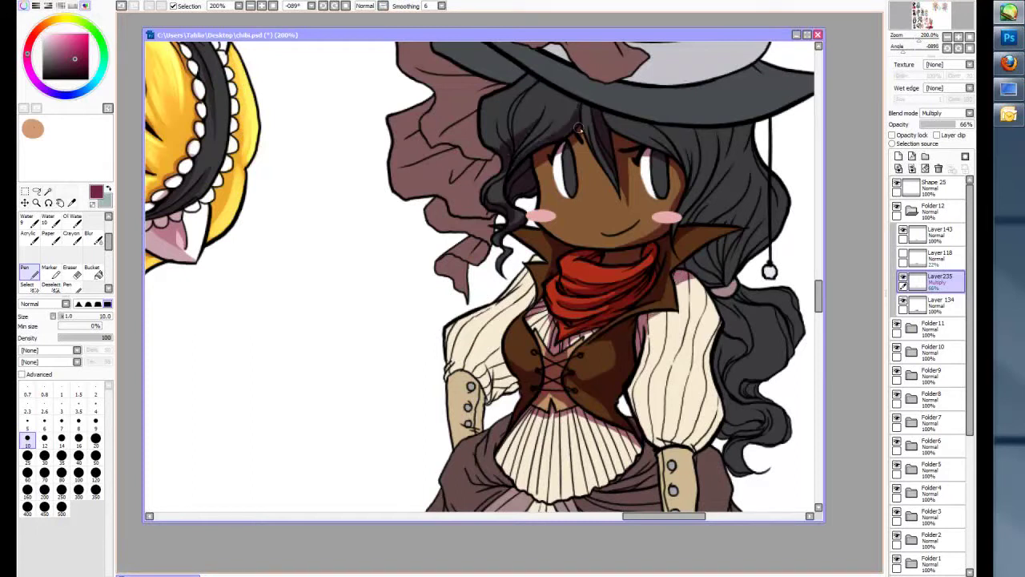
scroll(576, 160, right, 3)
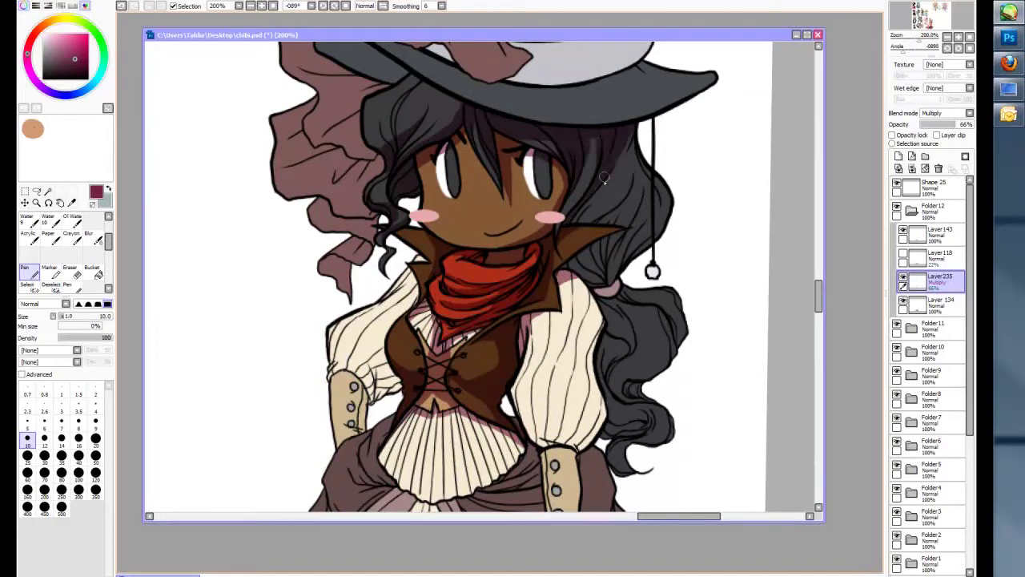
mouse_move(630, 178)
mouse_down()
mouse_move(611, 222)
mouse_move(626, 239)
mouse_move(654, 212)
mouse_move(660, 225)
mouse_move(643, 193)
mouse_up()
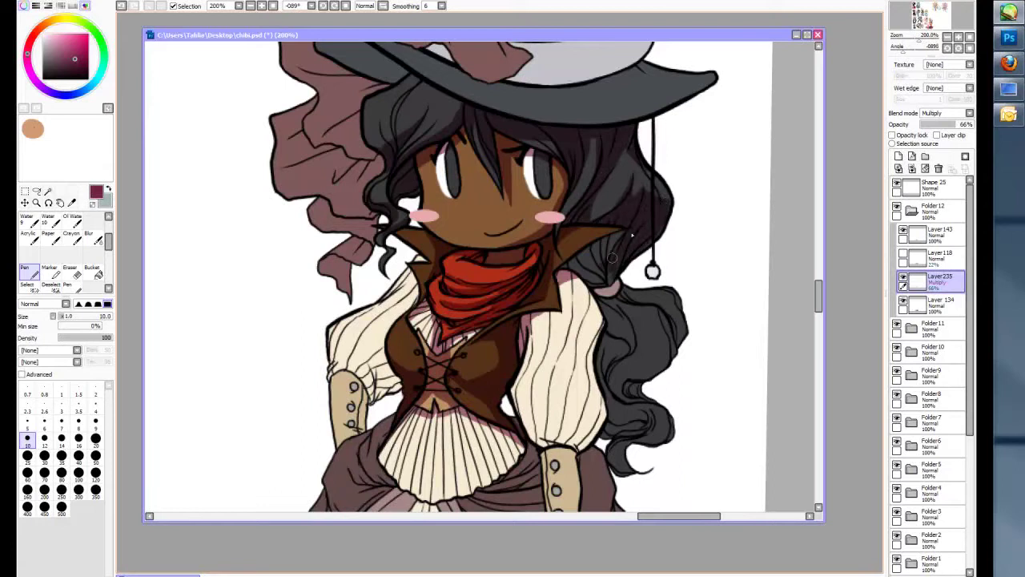
key(e)
key(n)
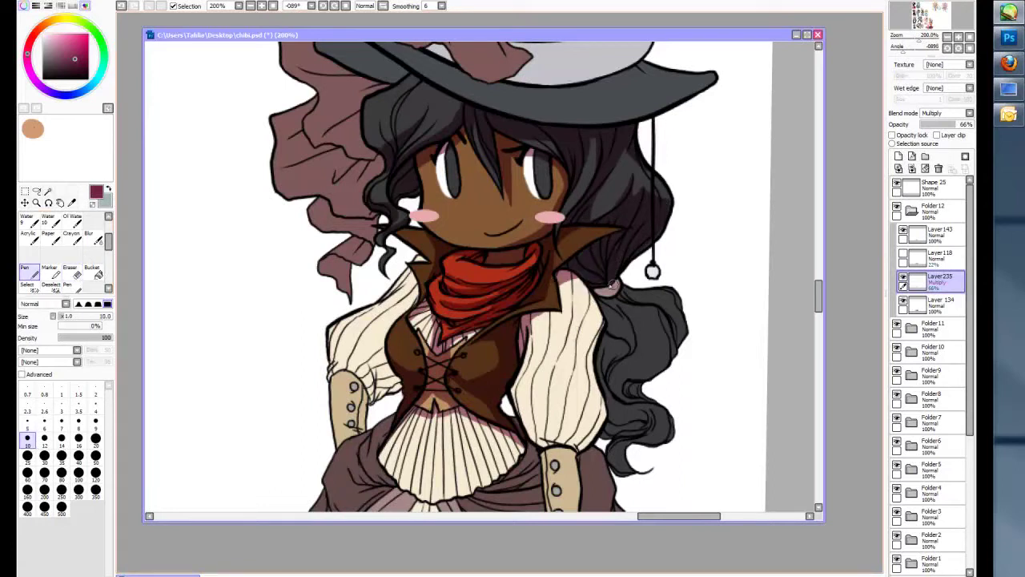
Step: Shade the outer edge, cuff gathers and folds of the puffed sleeve beside the ponytail
mouse_move(591, 285)
mouse_down()
mouse_move(586, 343)
mouse_move(604, 317)
mouse_move(601, 393)
mouse_move(540, 439)
mouse_move(579, 443)
mouse_move(569, 385)
mouse_up()
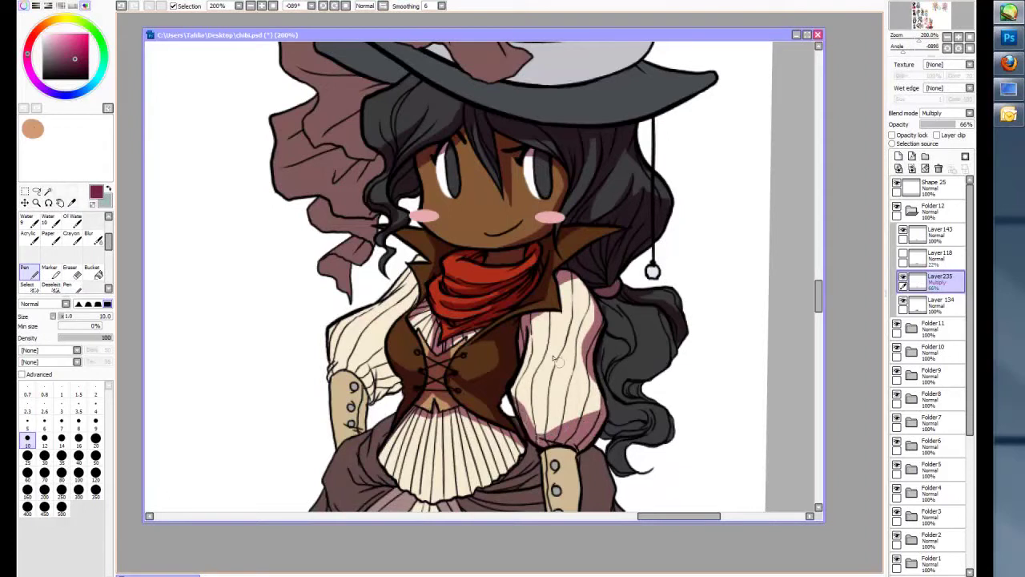
drag(564, 431, 584, 338)
mouse_move(602, 432)
mouse_down()
mouse_move(574, 412)
mouse_move(534, 416)
mouse_up()
Step: Shade the inner folds and lower curls of the wavy ponytail, leaving lighter patches on the curls
mouse_move(625, 305)
mouse_down()
mouse_move(613, 345)
mouse_move(616, 305)
mouse_move(671, 362)
mouse_move(633, 398)
mouse_move(613, 374)
mouse_up()
key(e)
key(n)
mouse_move(658, 417)
mouse_down()
mouse_move(611, 401)
mouse_move(671, 426)
mouse_move(621, 473)
mouse_up()
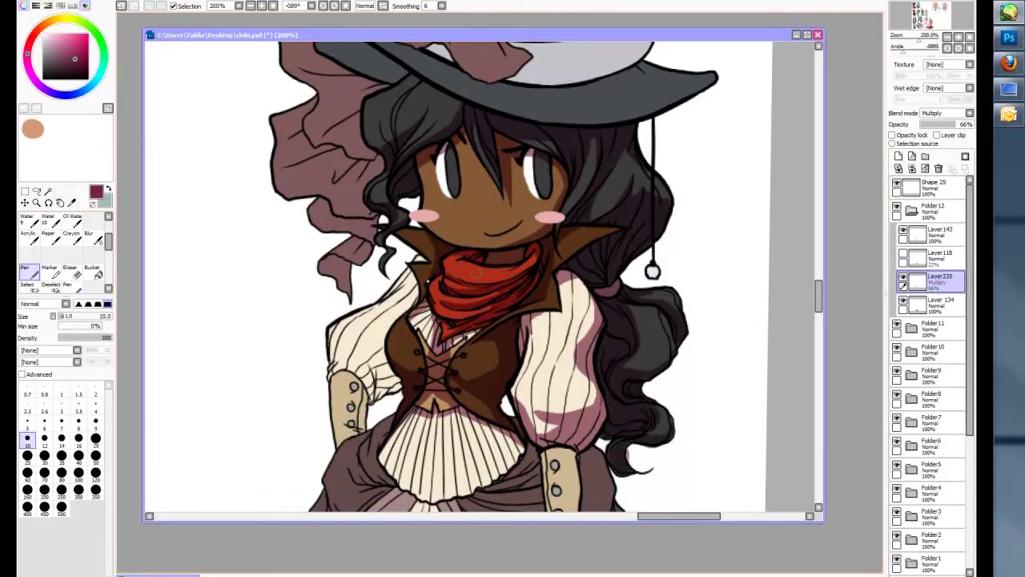
Step: Shade the folds of the red scarf and the puffed sleeve and glove of the arm resting on the hip
key(e)
key(n)
scroll(671, 311, up, 3)
scroll(560, 337, down, 6)
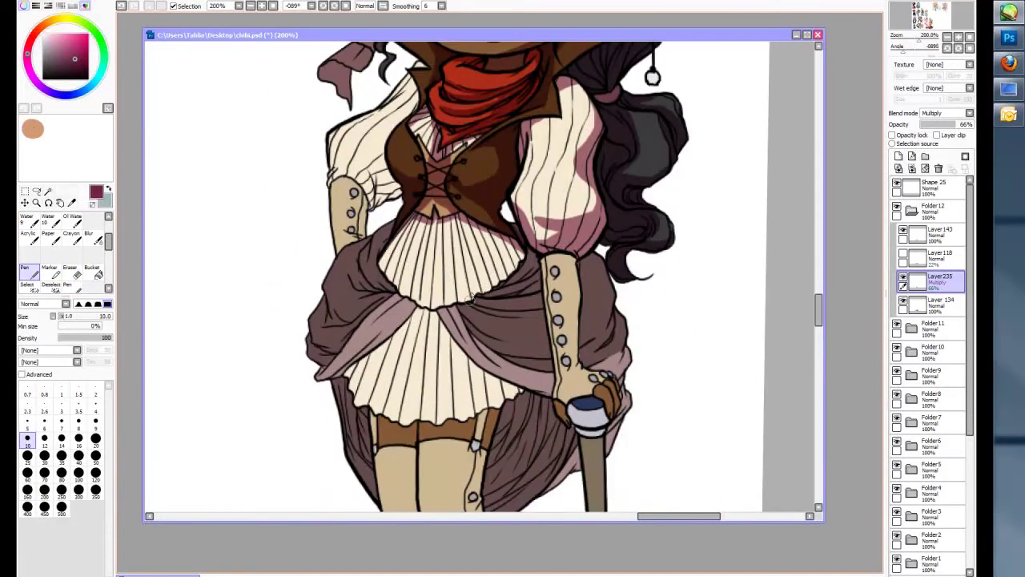
scroll(441, 360, up, 5)
scroll(350, 379, down, 1)
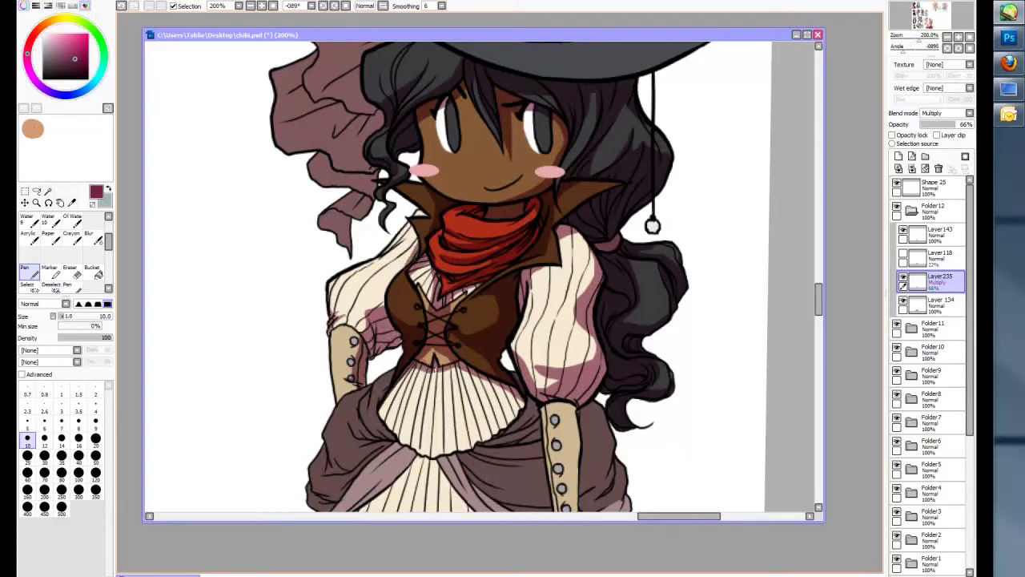
Step: Shade the top hat's brim, crown and pale band, plus the edge of the grey pipe rising behind it
scroll(481, 350, up, 3)
mouse_move(321, 161)
mouse_down()
mouse_move(405, 196)
mouse_move(376, 174)
mouse_move(439, 213)
mouse_move(442, 250)
mouse_up()
scroll(792, 274, down, 1)
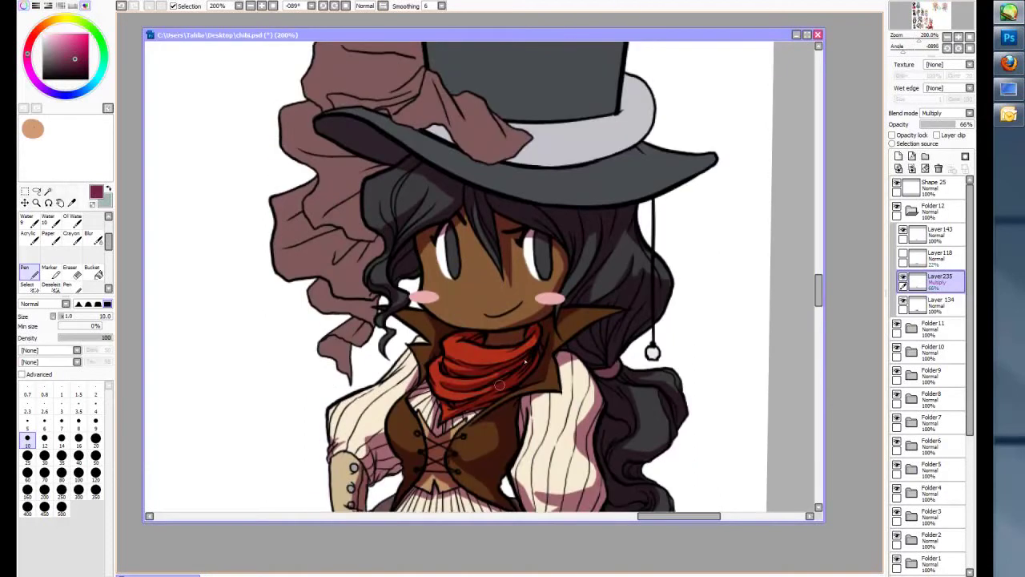
scroll(499, 386, up, 3)
mouse_move(495, 321)
mouse_down()
mouse_move(566, 325)
mouse_move(548, 323)
mouse_move(664, 309)
mouse_up()
mouse_move(596, 214)
mouse_down()
mouse_move(595, 262)
mouse_move(625, 234)
mouse_move(615, 230)
mouse_move(614, 185)
mouse_move(522, 269)
mouse_move(529, 310)
mouse_move(536, 318)
mouse_move(600, 308)
mouse_move(641, 294)
mouse_up()
drag(820, 285, 820, 277)
drag(435, 178, 439, 252)
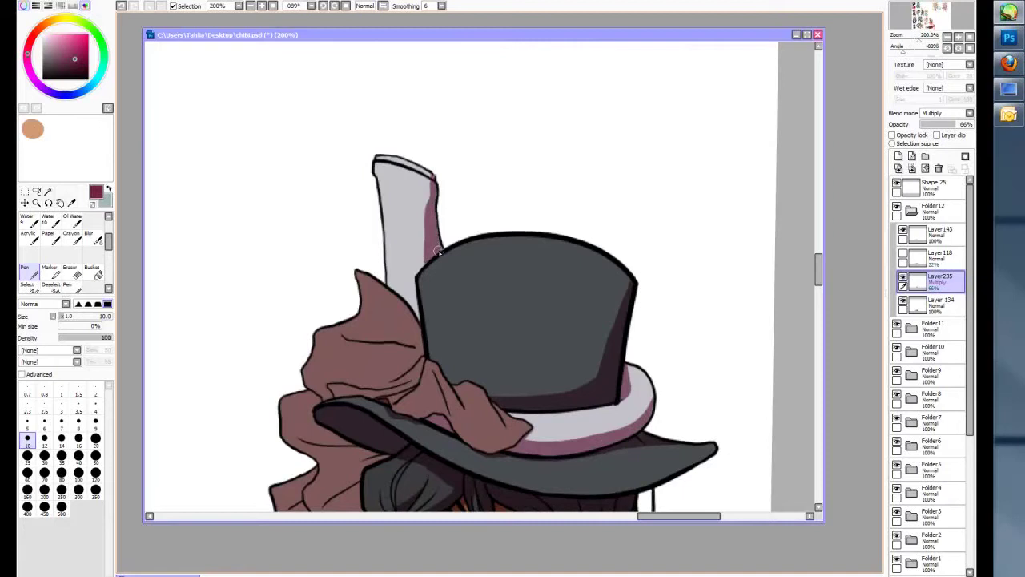
Step: Shade the folds of the mauve ruffled fabric attached to the top hat and hanging beside the hair
scroll(322, 224, down, 3)
mouse_move(357, 221)
mouse_down()
mouse_move(398, 210)
mouse_move(395, 239)
mouse_up()
mouse_move(352, 174)
mouse_down()
mouse_move(386, 175)
mouse_move(432, 257)
mouse_move(429, 200)
mouse_move(452, 231)
mouse_up()
scroll(508, 266, down, 2)
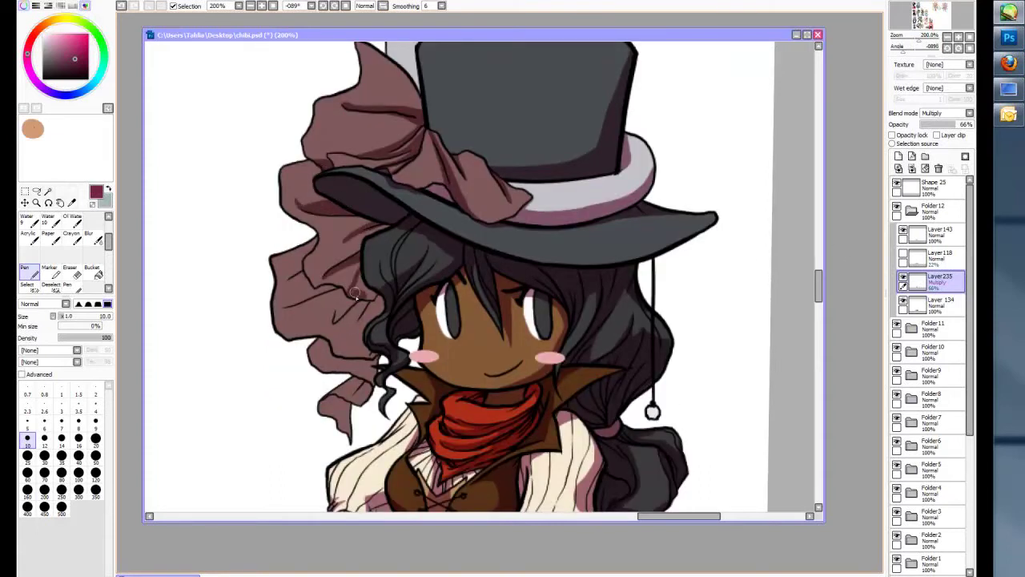
mouse_move(320, 291)
mouse_down()
mouse_move(292, 303)
mouse_move(341, 296)
mouse_move(335, 321)
mouse_move(340, 292)
mouse_move(366, 316)
mouse_up()
drag(334, 363, 359, 379)
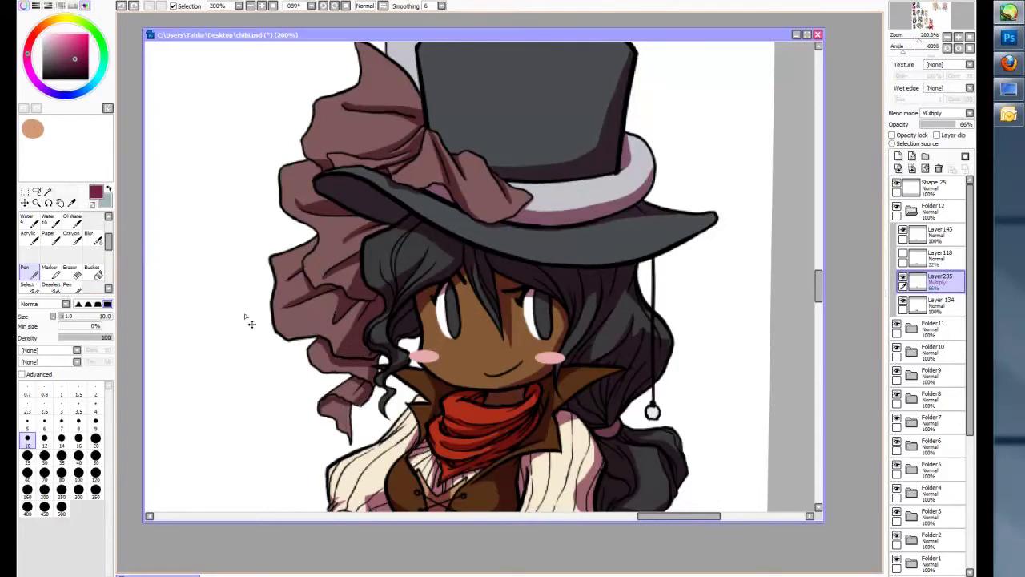
drag(818, 290, 821, 278)
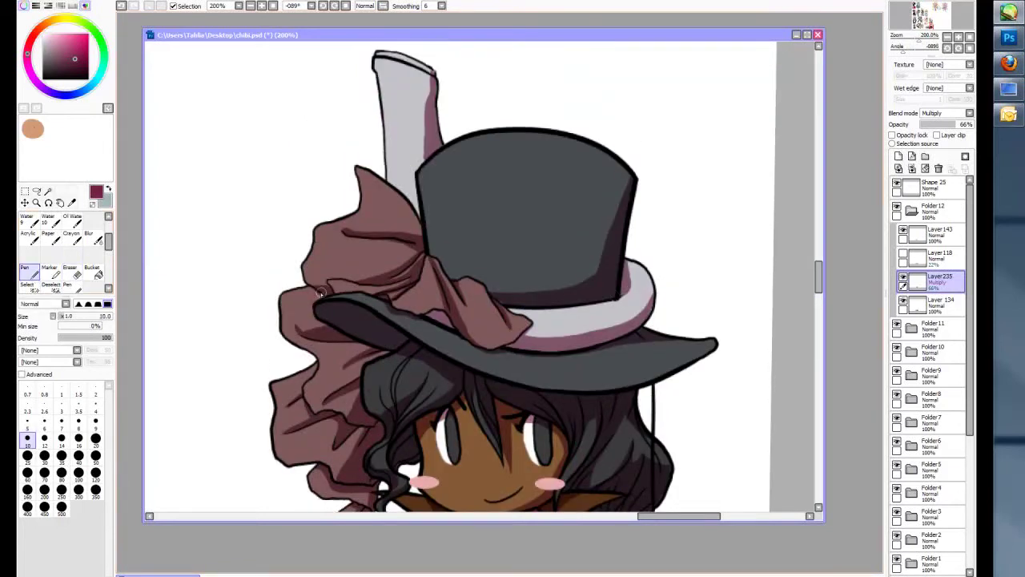
Step: Shade the draped overskirt and its sash on the hip-resting arm's side, readying the Eraser for cleanup
scroll(423, 137, down, 10)
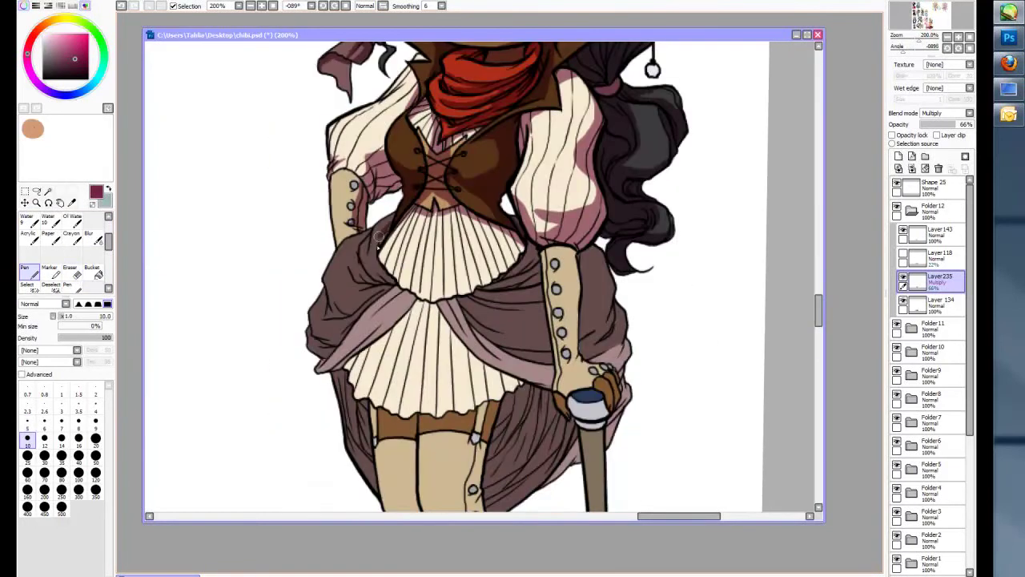
mouse_move(349, 291)
mouse_down()
mouse_move(385, 285)
mouse_move(324, 314)
mouse_up()
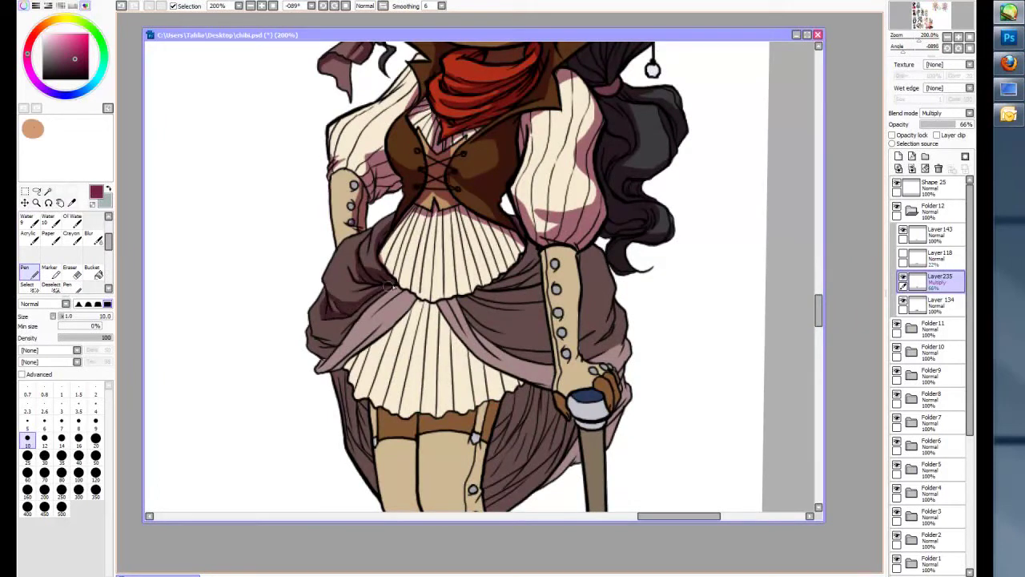
mouse_move(323, 371)
mouse_down()
mouse_move(392, 314)
mouse_move(373, 321)
mouse_up()
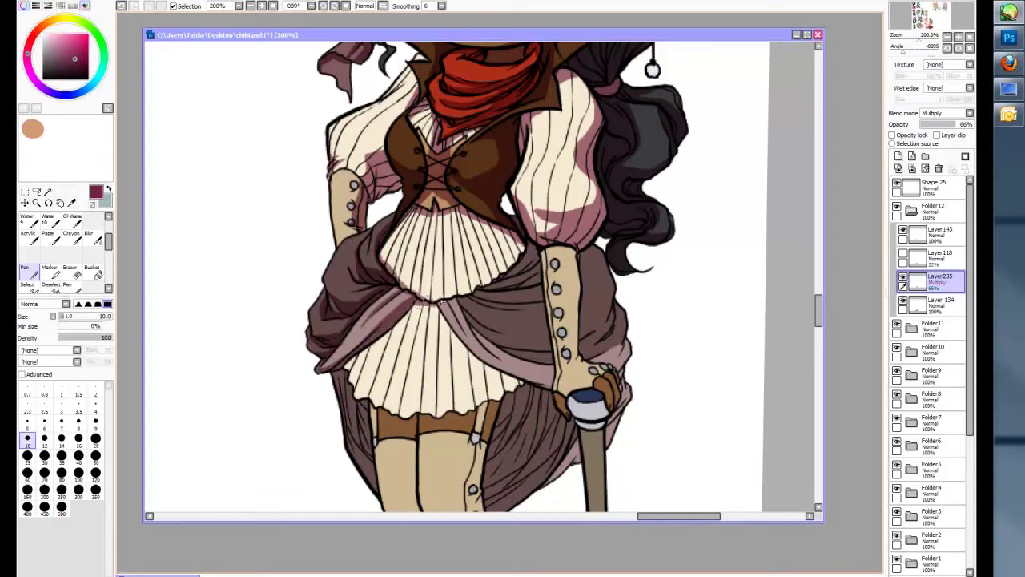
click(72, 275)
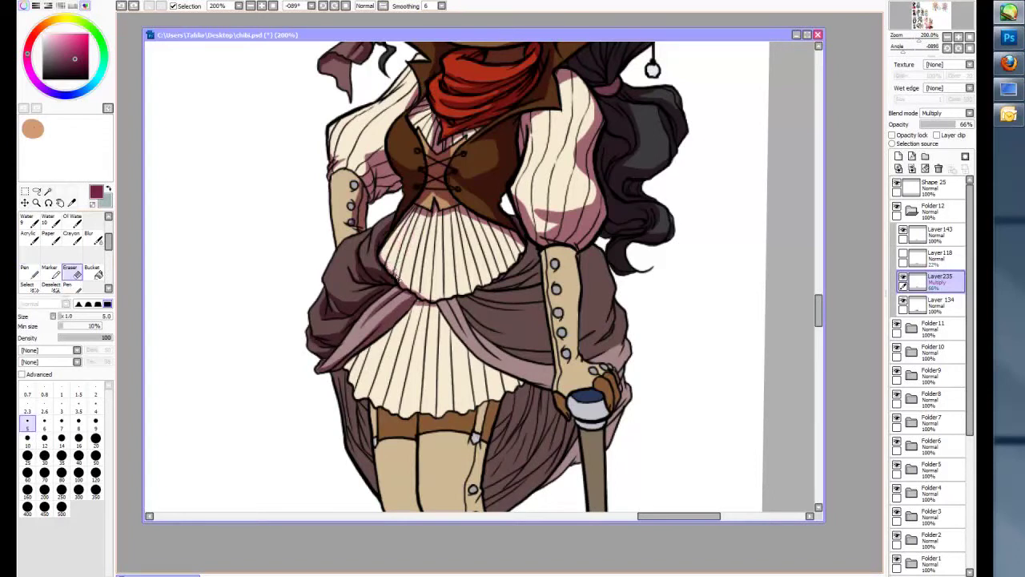
key(n)
Step: Shade the pleated blouse's side, the overskirt around the cane arm and the inner edge of the buttoned glove
mouse_move(501, 224)
mouse_down()
mouse_move(497, 265)
mouse_move(492, 256)
mouse_move(486, 287)
mouse_move(444, 303)
mouse_move(400, 293)
mouse_move(481, 293)
mouse_move(531, 272)
mouse_up()
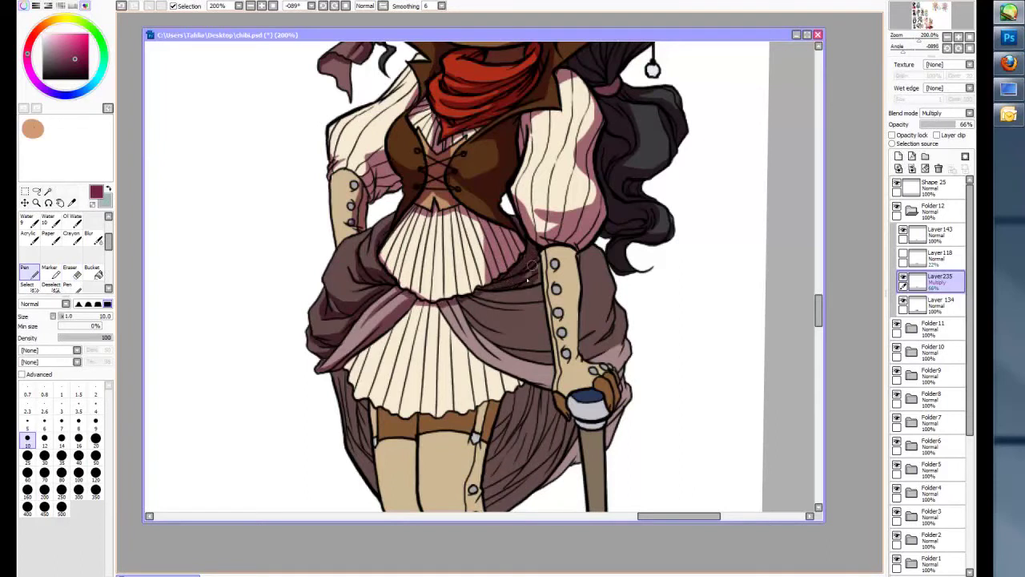
key(e)
key(n)
mouse_move(581, 253)
mouse_down()
mouse_move(575, 353)
mouse_move(578, 282)
mouse_move(578, 353)
mouse_move(609, 361)
mouse_move(579, 350)
mouse_move(590, 265)
mouse_move(603, 283)
mouse_move(581, 312)
mouse_move(591, 293)
mouse_move(613, 343)
mouse_move(621, 319)
mouse_move(603, 349)
mouse_move(612, 357)
mouse_move(620, 346)
mouse_move(492, 332)
mouse_move(550, 358)
mouse_up()
key(e)
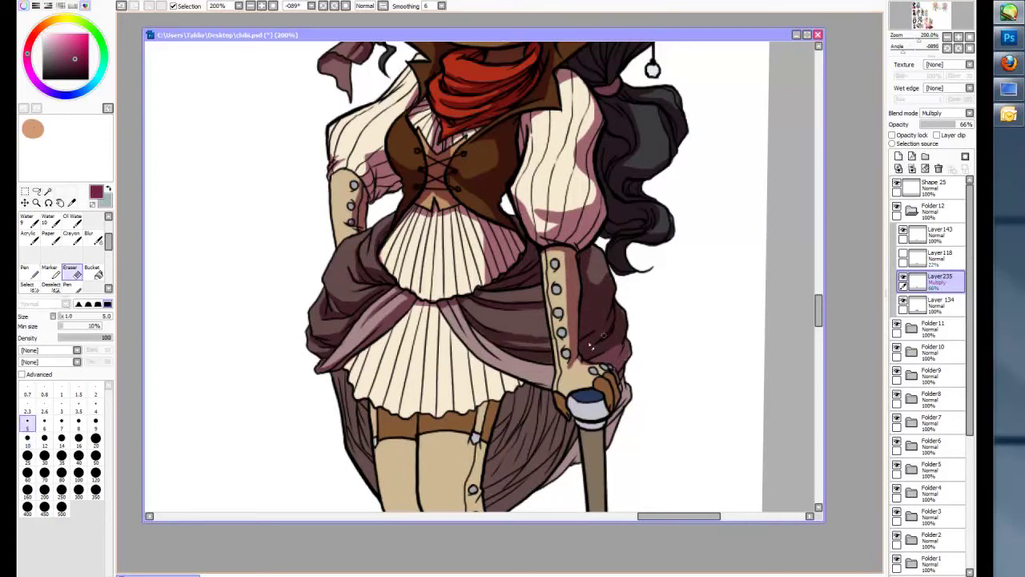
Step: Shade the cane-side sash, the hand and the cane knob, and deepen the remaining overskirt folds
key(n)
mouse_move(574, 384)
mouse_down()
mouse_move(560, 411)
mouse_move(581, 387)
mouse_move(613, 416)
mouse_move(611, 397)
mouse_move(583, 405)
mouse_move(603, 419)
mouse_move(580, 425)
mouse_move(608, 416)
mouse_move(540, 399)
mouse_move(551, 383)
mouse_move(487, 365)
mouse_up()
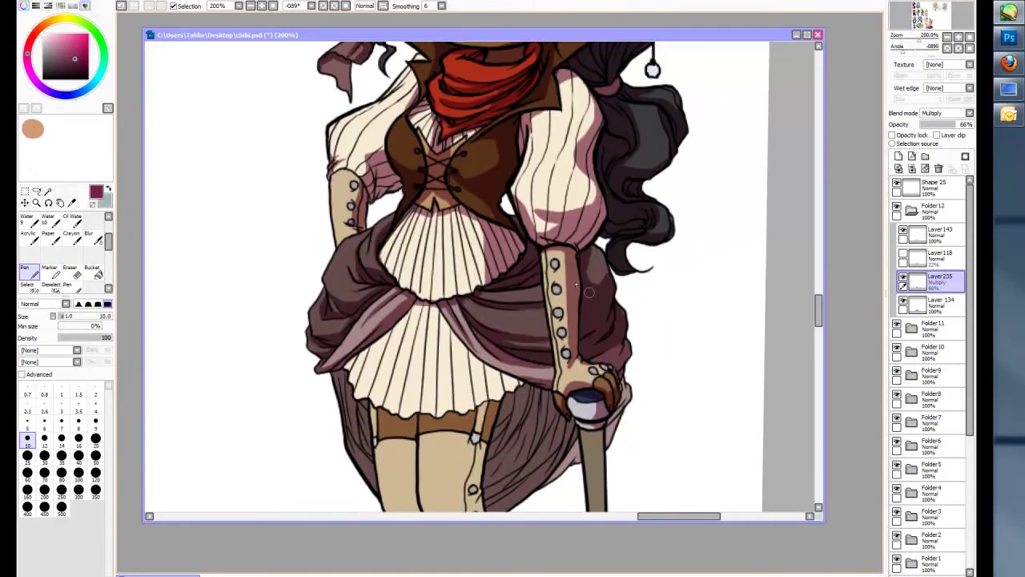
drag(589, 292, 608, 281)
mouse_move(545, 324)
mouse_down()
mouse_move(503, 329)
mouse_move(534, 311)
mouse_up()
drag(481, 291, 539, 299)
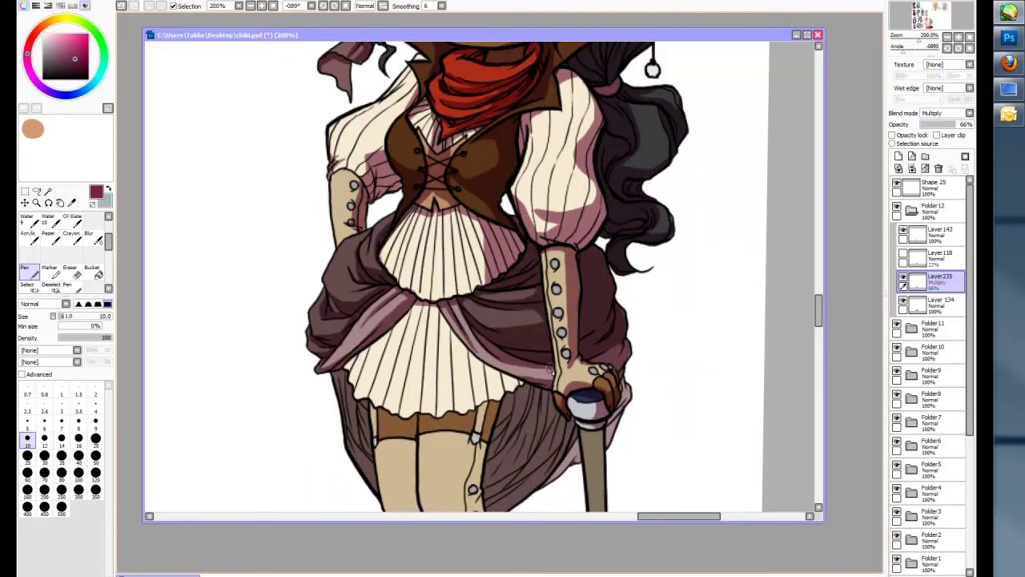
Step: Shade the lower pleated skirt, thighs, trailing back skirt and both buttoned boots in plum
mouse_move(346, 376)
mouse_down()
mouse_move(407, 313)
mouse_move(440, 312)
mouse_move(517, 391)
mouse_up()
mouse_move(340, 382)
mouse_down()
mouse_move(351, 426)
mouse_move(360, 404)
mouse_move(361, 462)
mouse_move(373, 481)
mouse_move(364, 405)
mouse_move(406, 429)
mouse_move(393, 416)
mouse_move(438, 423)
mouse_move(472, 413)
mouse_move(503, 408)
mouse_up()
drag(818, 316, 818, 337)
mouse_move(418, 301)
mouse_down()
mouse_move(445, 452)
mouse_move(451, 379)
mouse_up()
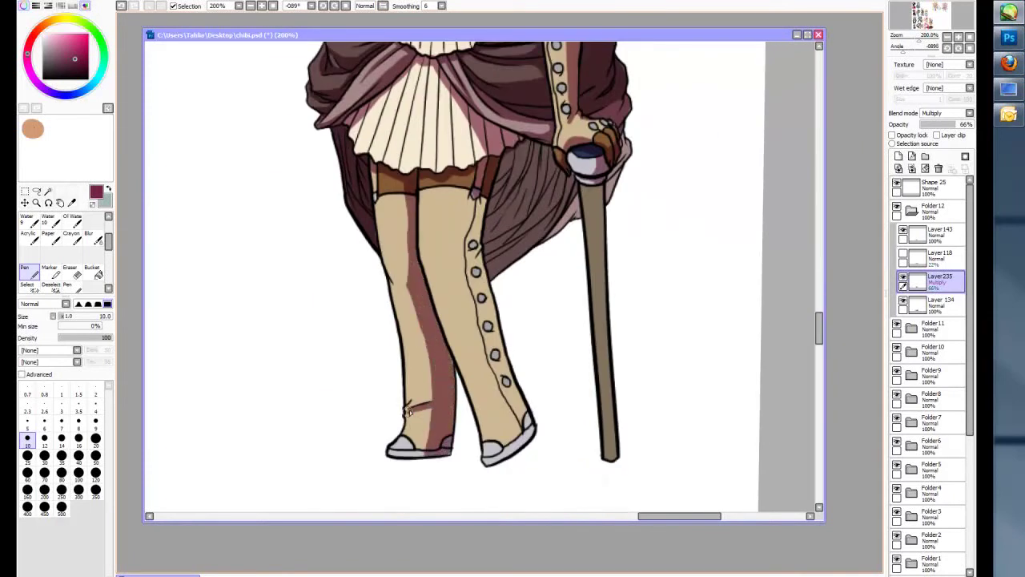
mouse_move(468, 194)
mouse_down()
mouse_move(490, 341)
mouse_move(528, 433)
mouse_move(484, 306)
mouse_move(475, 177)
mouse_move(504, 240)
mouse_move(545, 249)
mouse_move(536, 157)
mouse_move(557, 213)
mouse_up()
mouse_move(603, 170)
mouse_down()
mouse_move(561, 232)
mouse_move(624, 154)
mouse_up()
Step: Shade the cane's shaft and review the shaded figure at 100% zoom
scroll(716, 184, up, 2)
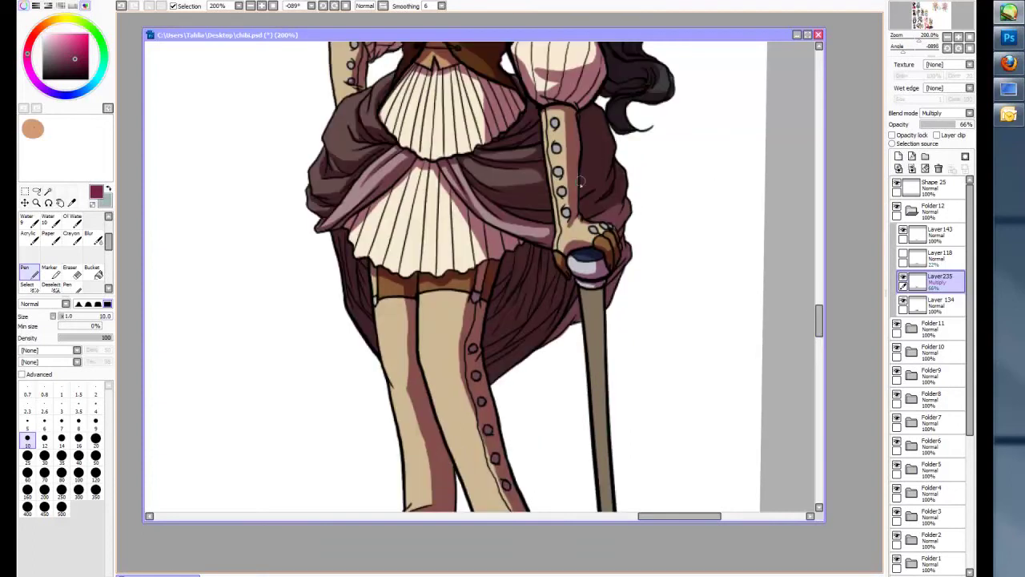
scroll(716, 184, down, 4)
mouse_move(593, 80)
mouse_down()
mouse_move(613, 358)
mouse_move(596, 121)
mouse_up()
click(247, 8)
scroll(840, 286, down, 1)
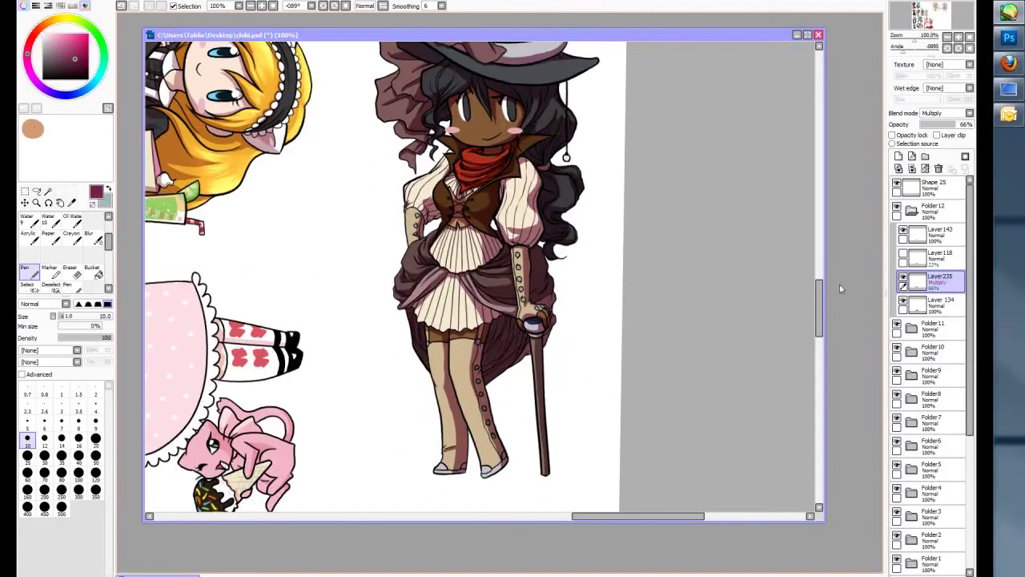
Step: Darken the irises with a size 9 Marker on a new layer and paint black pupils with the Pen on another
key(ctrl+shift+n)
click(36, 203)
click(449, 200)
click(94, 238)
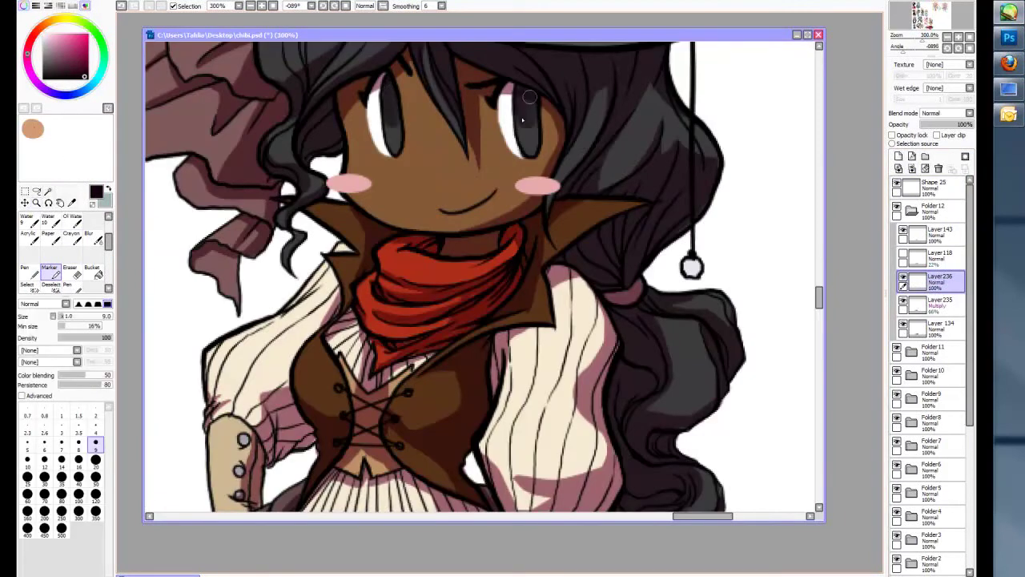
key(ctrl+shift+n)
key(n)
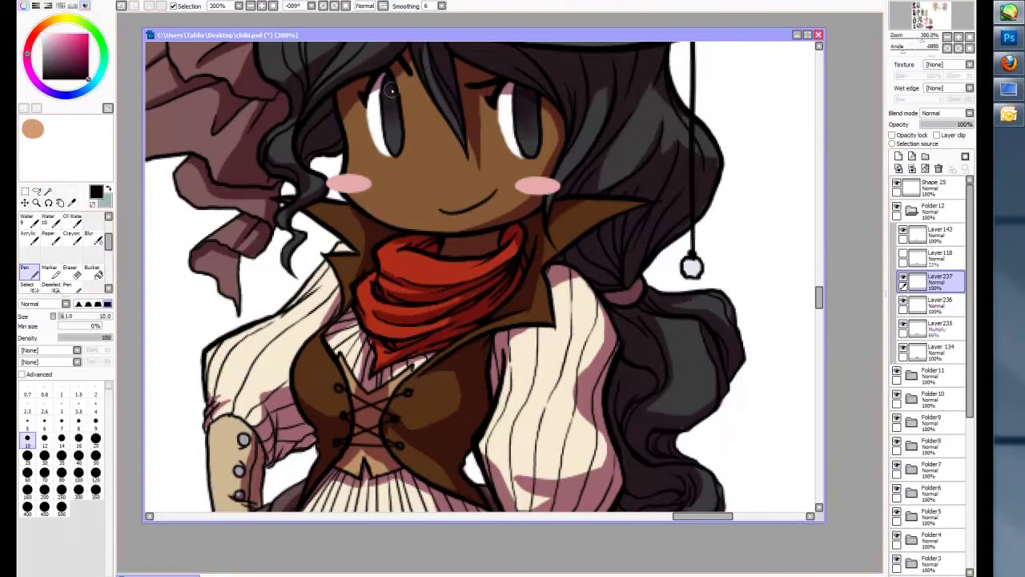
Step: Paint white Pen highlights in both eyes on a new layer above the line art
key(ctrl+shift+n)
key(x)
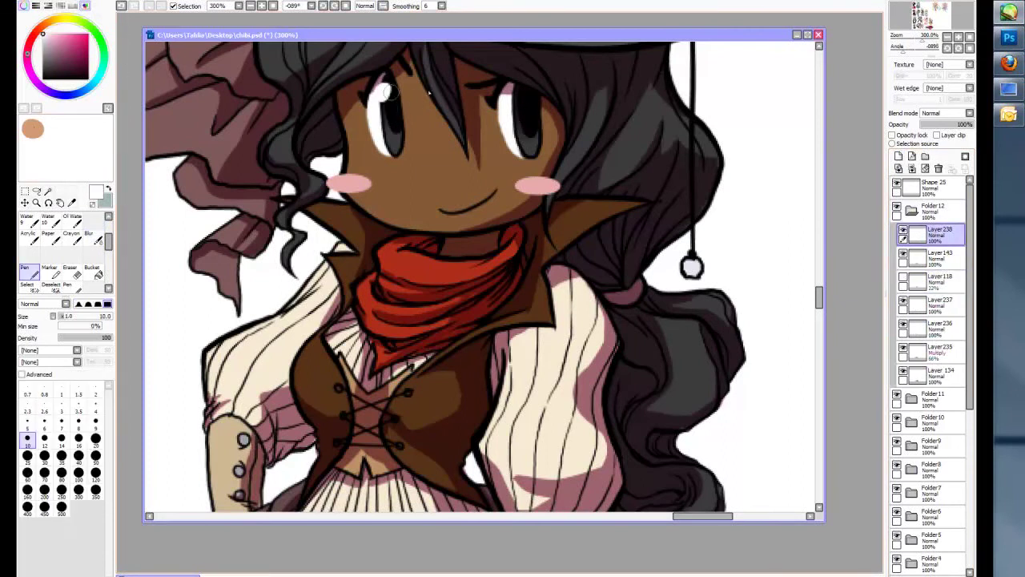
key(ctrl+minus)
scroll(585, 273, up, 3)
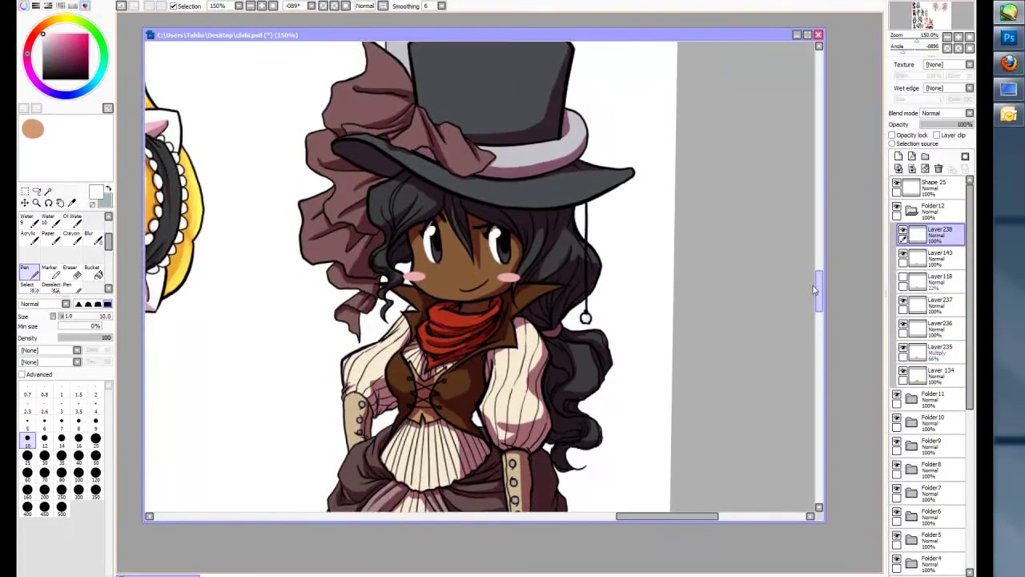
Step: Add an Addition layer above Layer237 and paint light grey Marker highlights on the hair beneath the ruffled side of the hat
click(938, 305)
key(ctrl+shift+n)
key(m)
key(ctrl+plus)
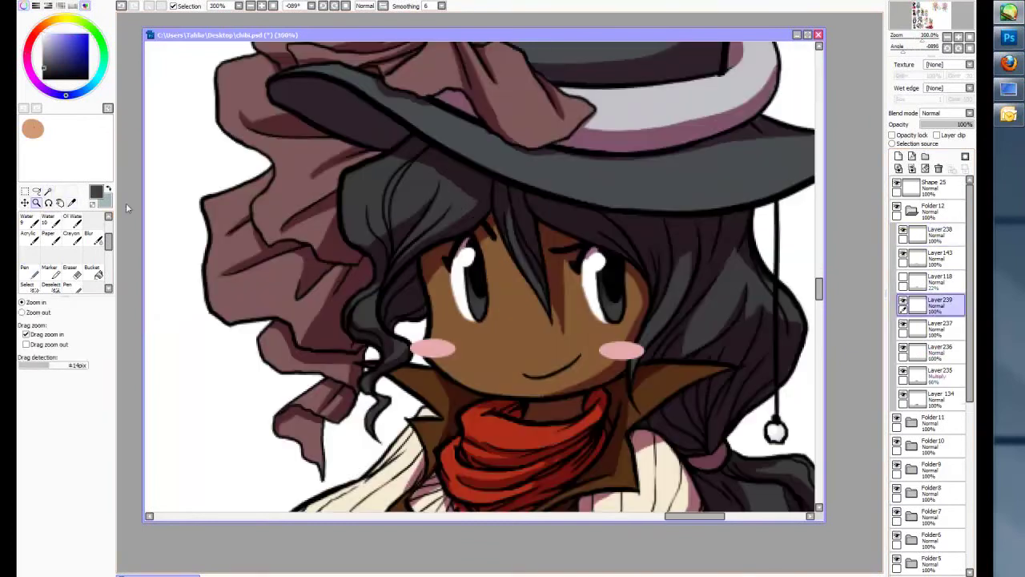
drag(356, 196, 343, 228)
drag(393, 160, 357, 208)
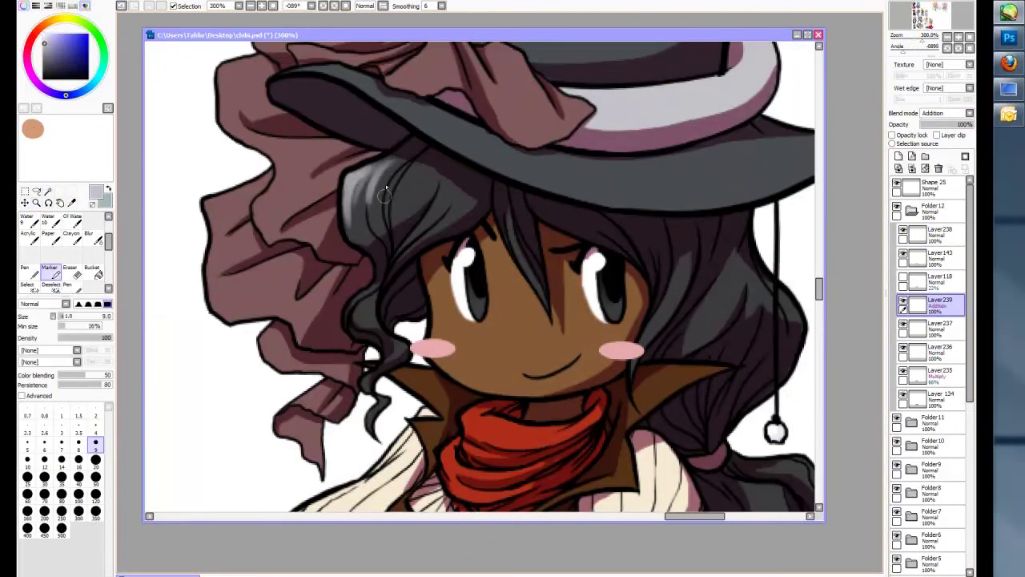
drag(428, 157, 384, 216)
drag(465, 184, 433, 224)
drag(436, 211, 393, 255)
drag(370, 180, 344, 229)
drag(403, 168, 362, 211)
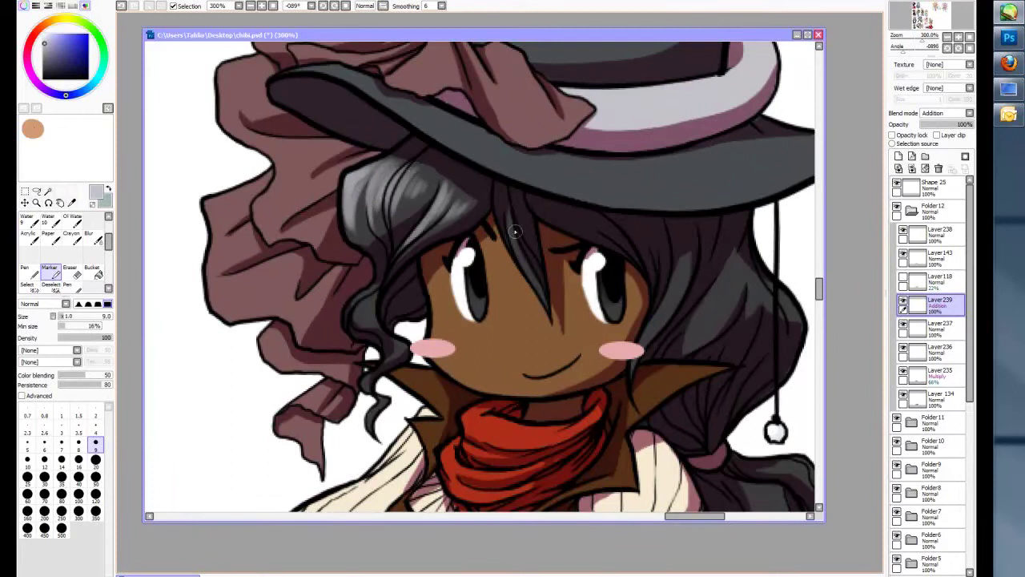
Step: Paint highlights on the bangs, small side curl and gathered hair, and soften the strokes with a size 17 Blur brush
drag(521, 207, 506, 257)
drag(373, 285, 345, 311)
mouse_move(694, 272)
mouse_down()
mouse_move(663, 312)
mouse_move(753, 333)
mouse_up()
drag(749, 273, 794, 328)
click(93, 237)
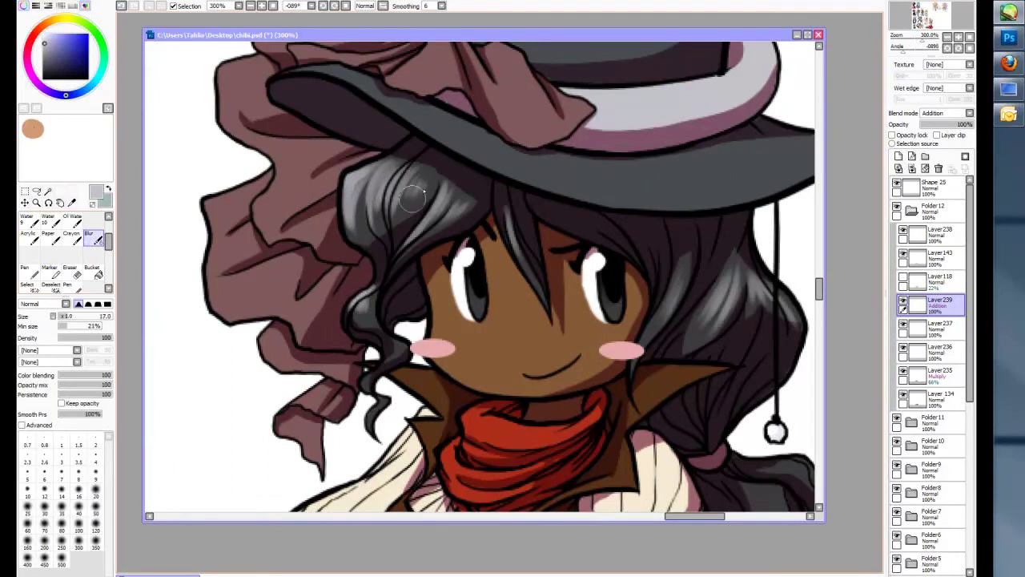
drag(376, 175, 352, 229)
drag(721, 313, 725, 346)
Step: Paint light grey Marker highlights along the ponytail's curls and blend them with the Blur brush
scroll(496, 210, down, 3)
scroll(669, 288, up, 4)
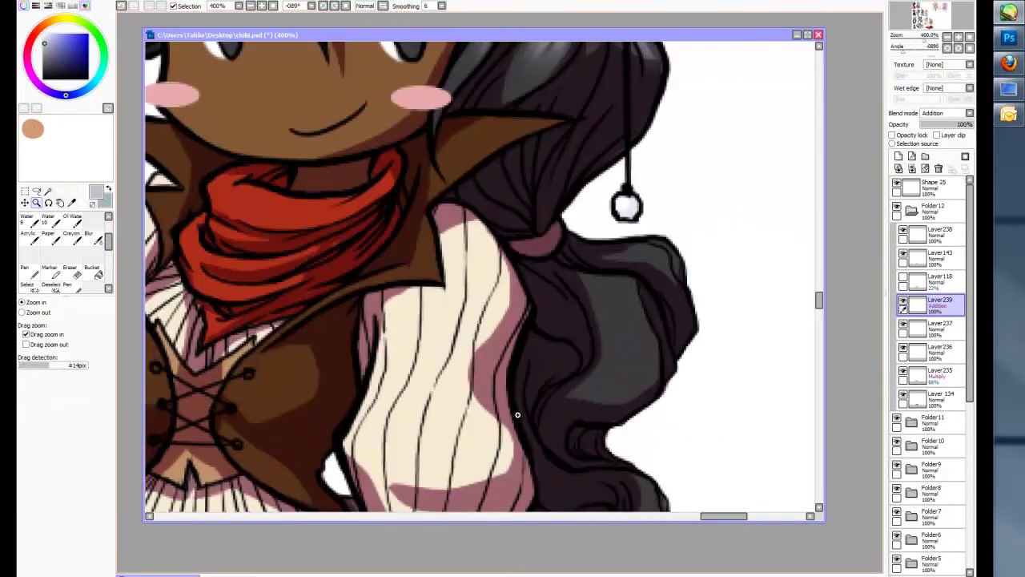
click(49, 267)
drag(640, 272, 617, 377)
drag(673, 252, 647, 380)
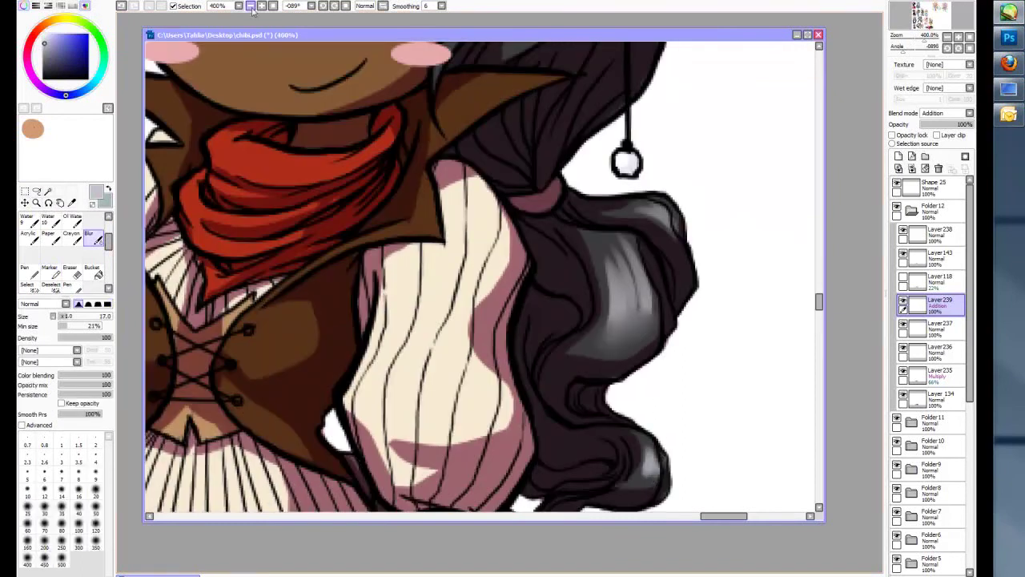
Step: Add a second Addition layer above Layer239 and paint blurred white highlights on the front hair and side curl
key(Home)
key(Page_Up)
key(Page_Up)
drag(268, 77, 241, 102)
click(950, 113)
click(933, 165)
drag(237, 244, 217, 268)
key(Page_Down)
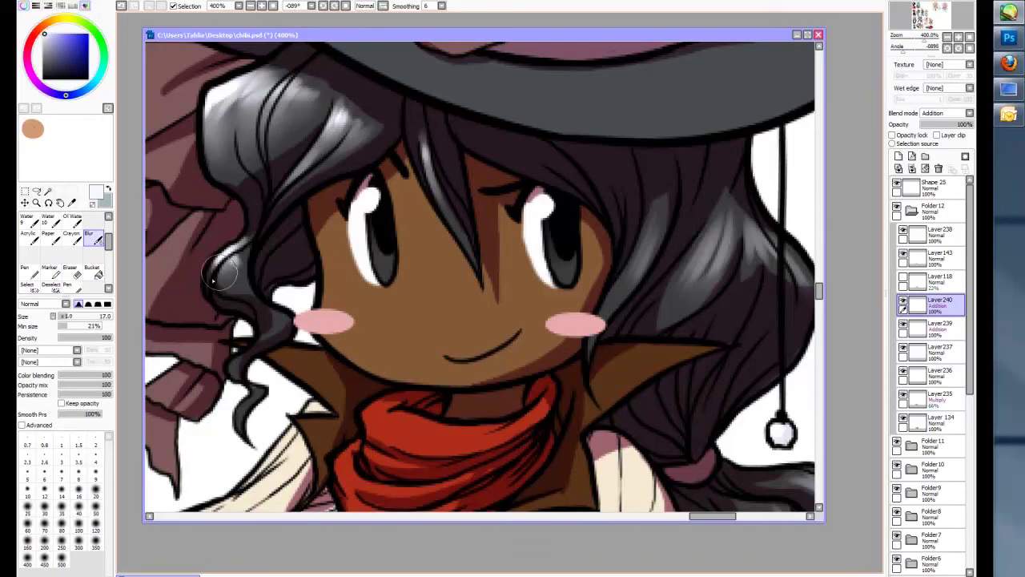
key(Home)
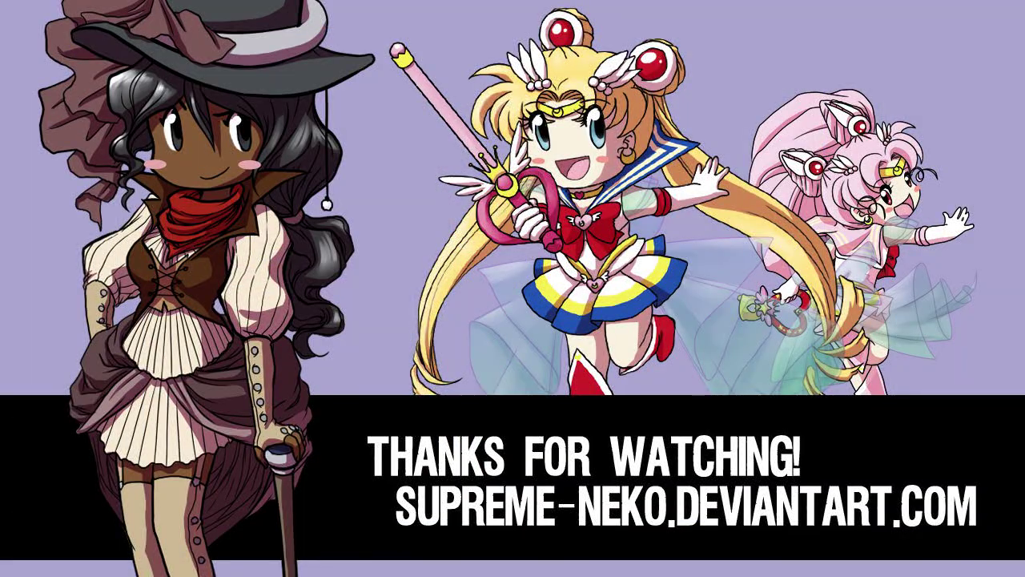